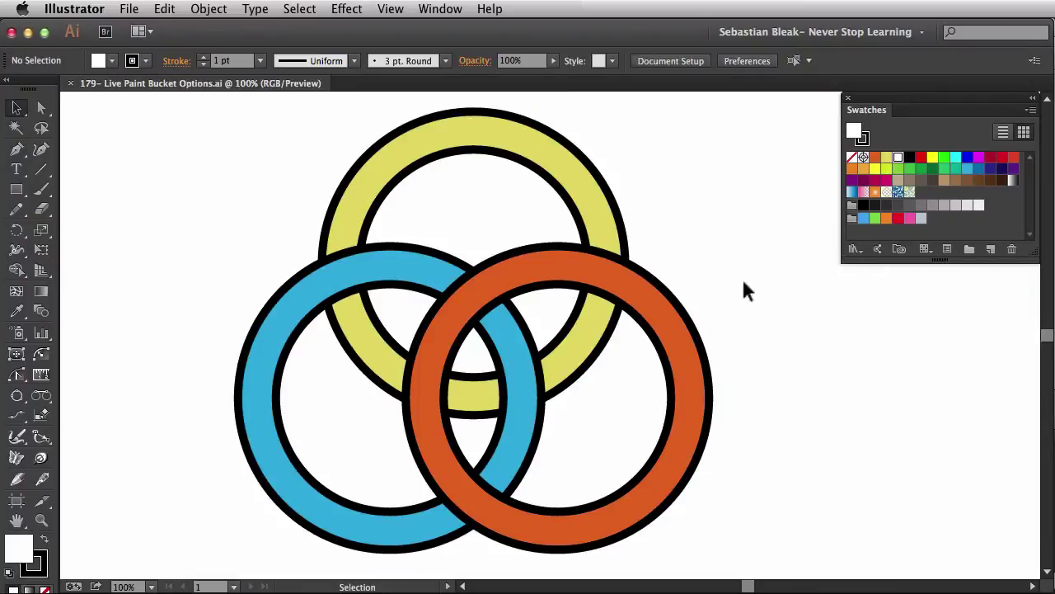
Step: Marquee-select all three interlocking rings with the Selection tool
left_click_drag(702, 247, 297, 438)
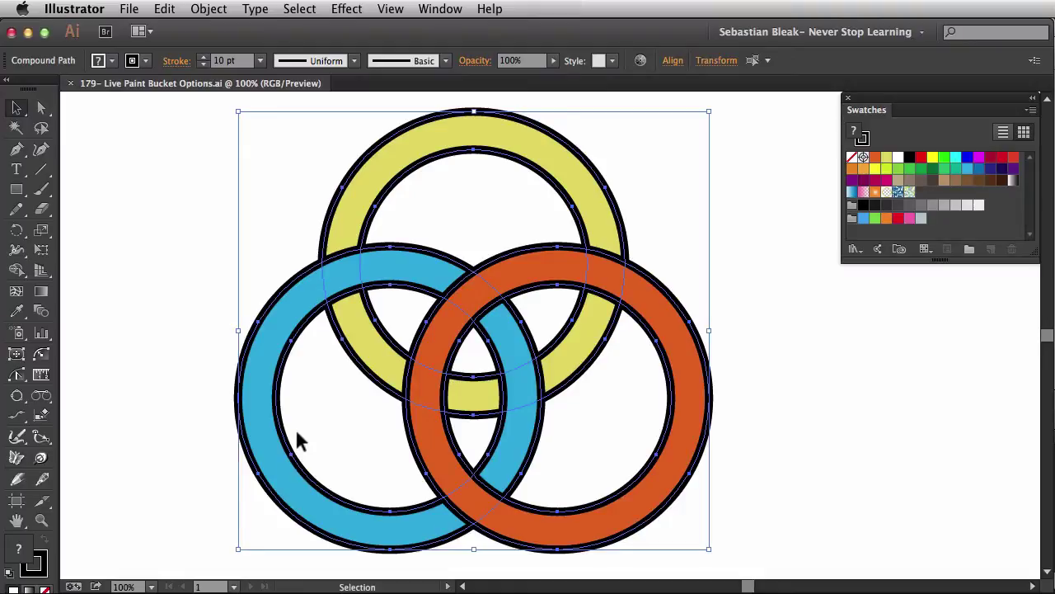
Step: Pick the Live Paint Bucket from the flyout and click the selected rings to make a Live Paint group
left_click(16, 273)
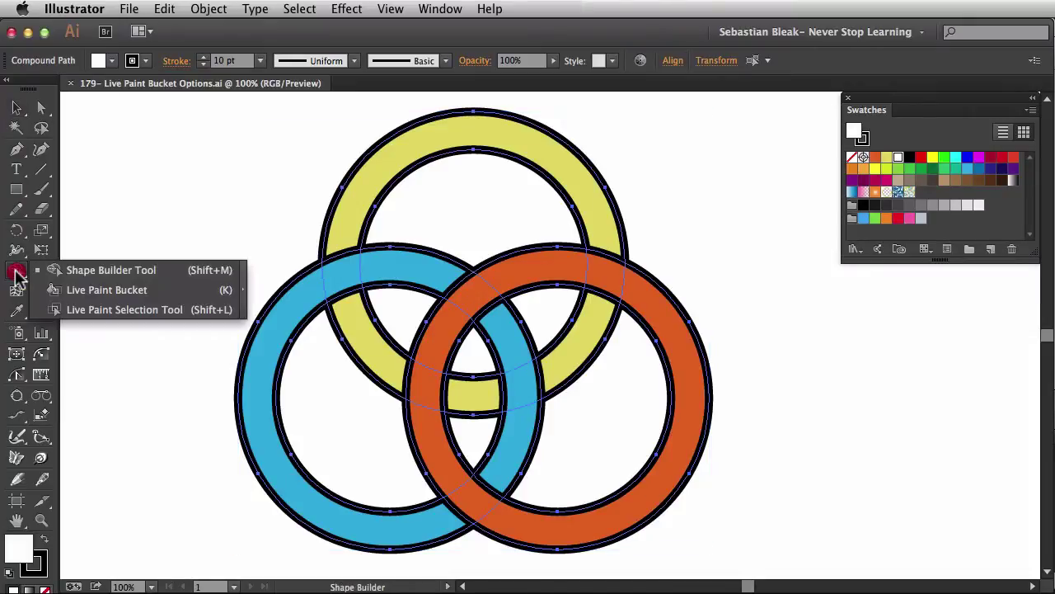
mouse_move(16, 274)
left_mouse_down()
mouse_move(162, 273)
mouse_move(174, 293)
left_mouse_up()
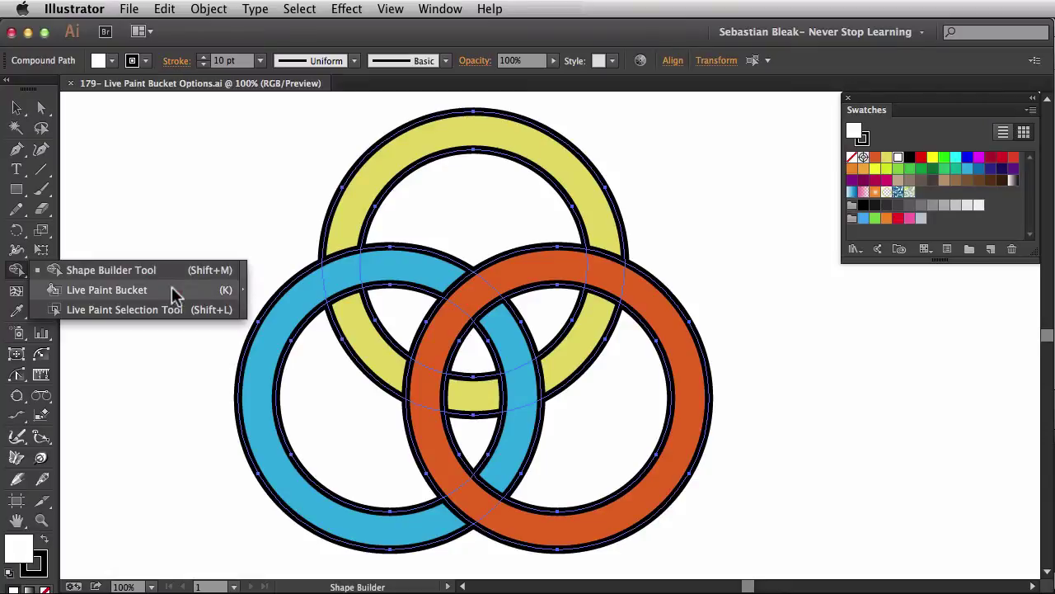
left_click(174, 293)
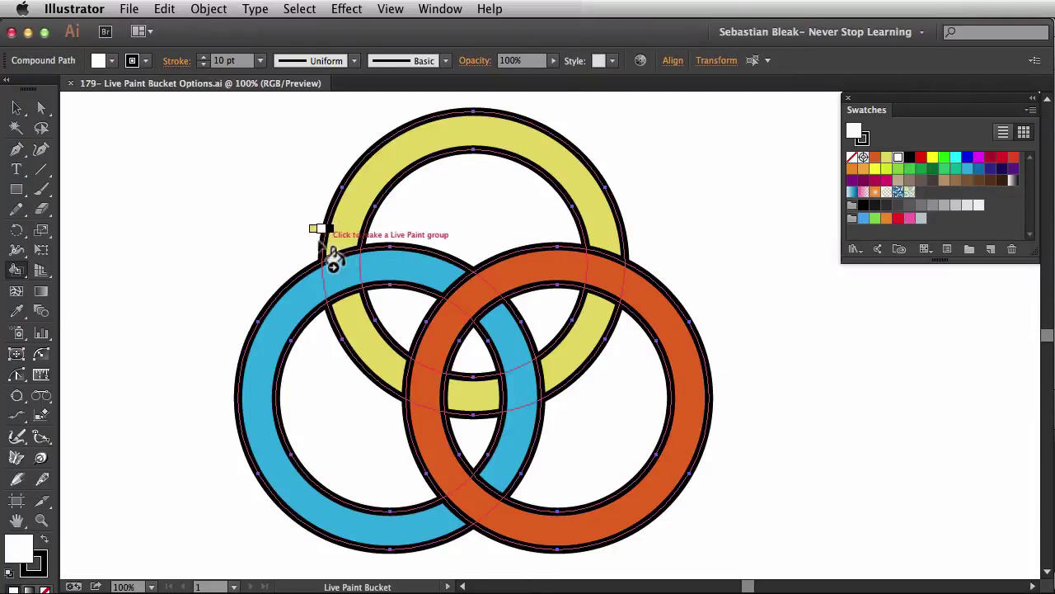
left_click(298, 267)
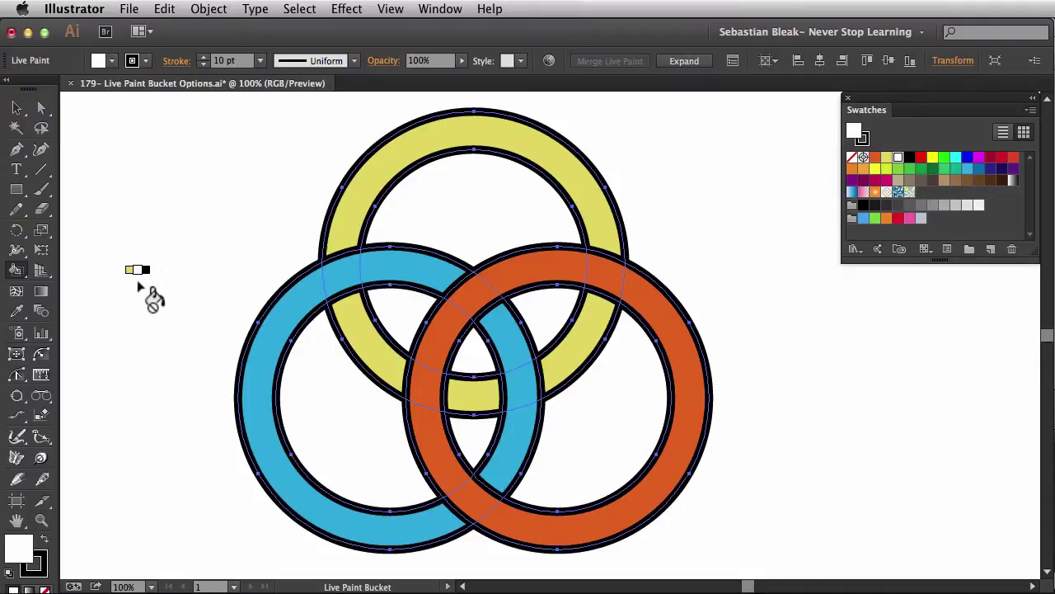
double_click(11, 274)
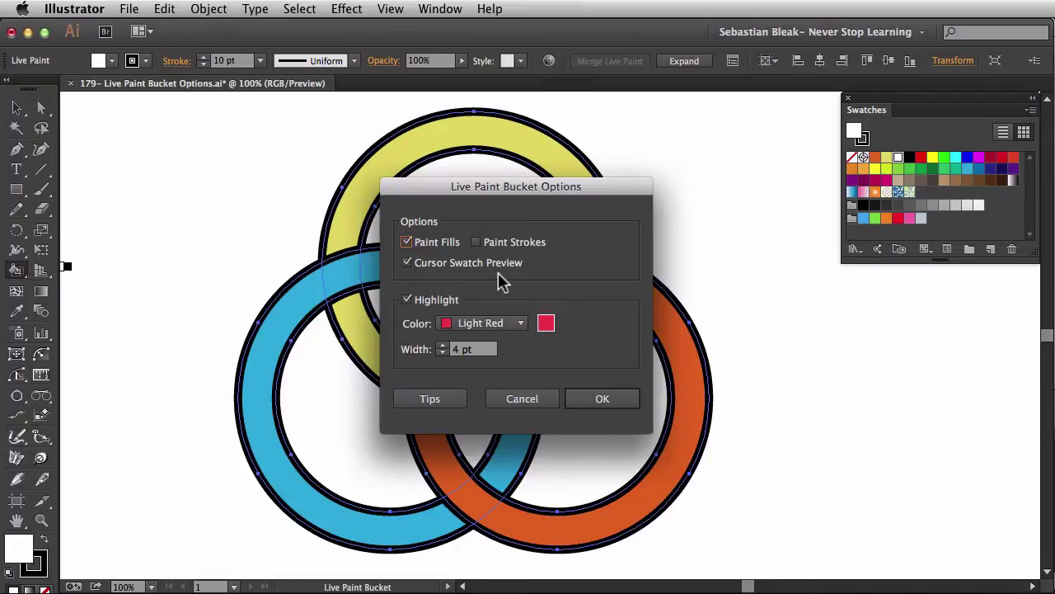
Step: Close the bucket options and cycle the paint swatches forward through blue and crimson to red
left_click(581, 400)
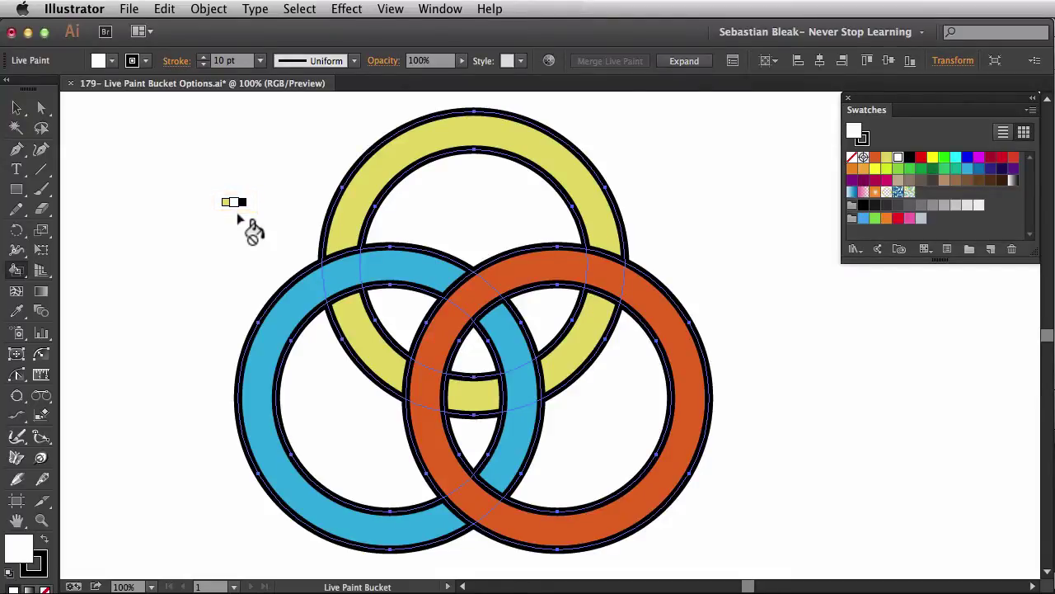
key("Right")
key("Right")
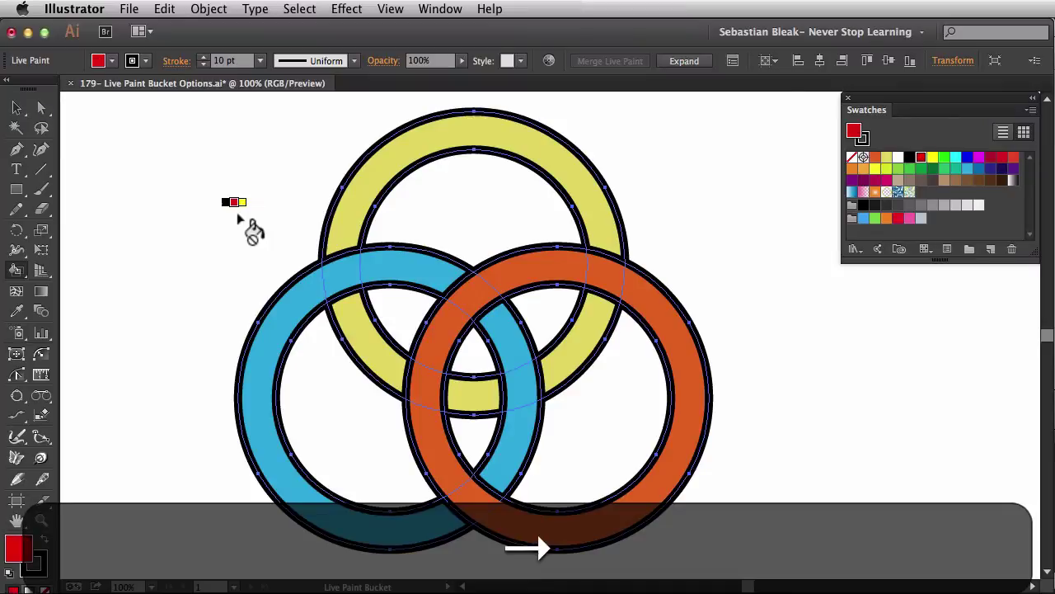
key("Right")
key("Right")
key("Right")
key("Right")
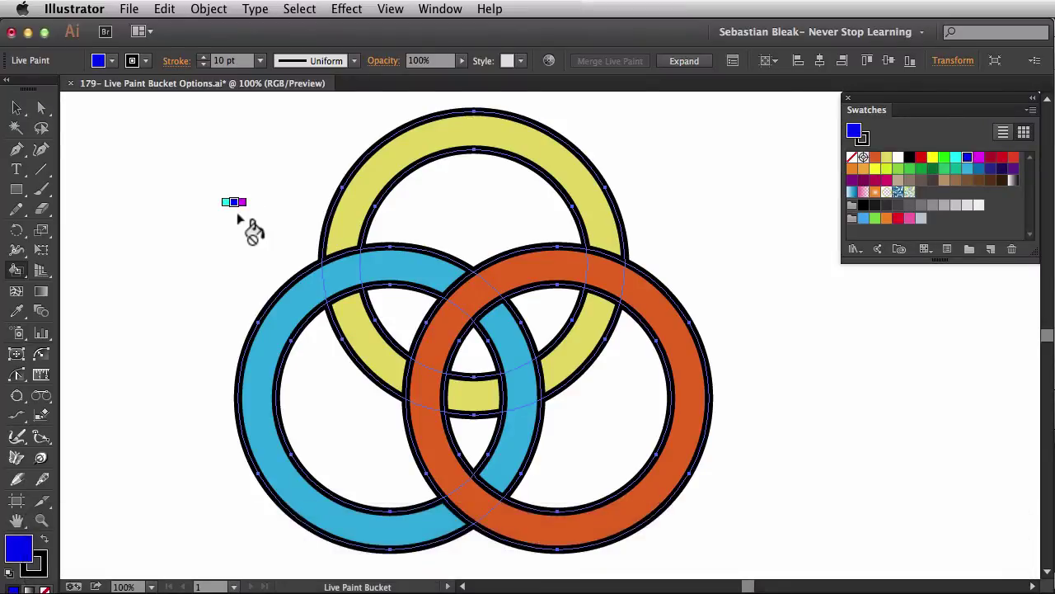
key("Right")
key("Right")
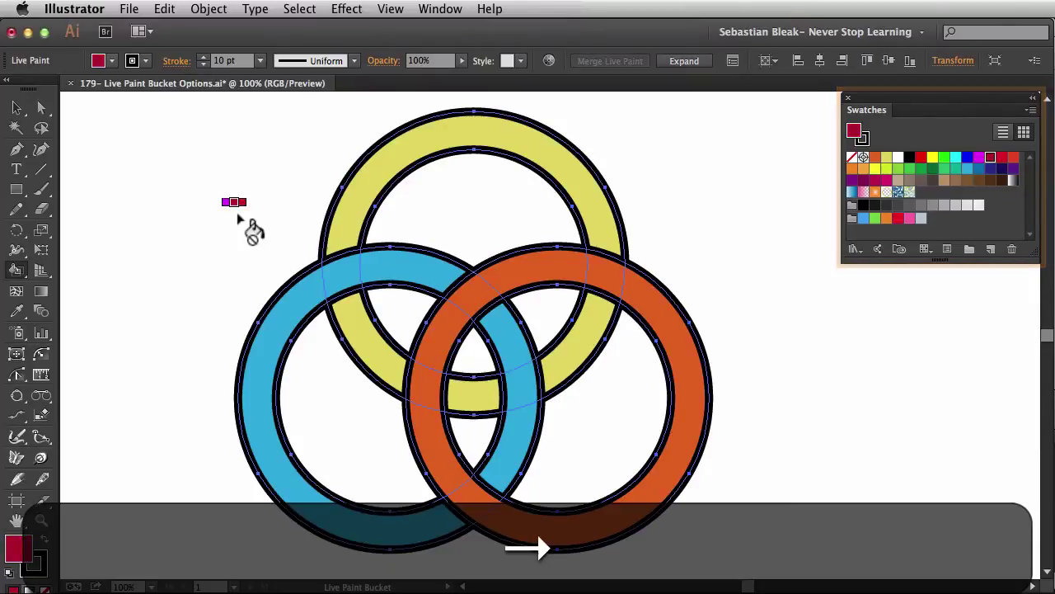
key("Right")
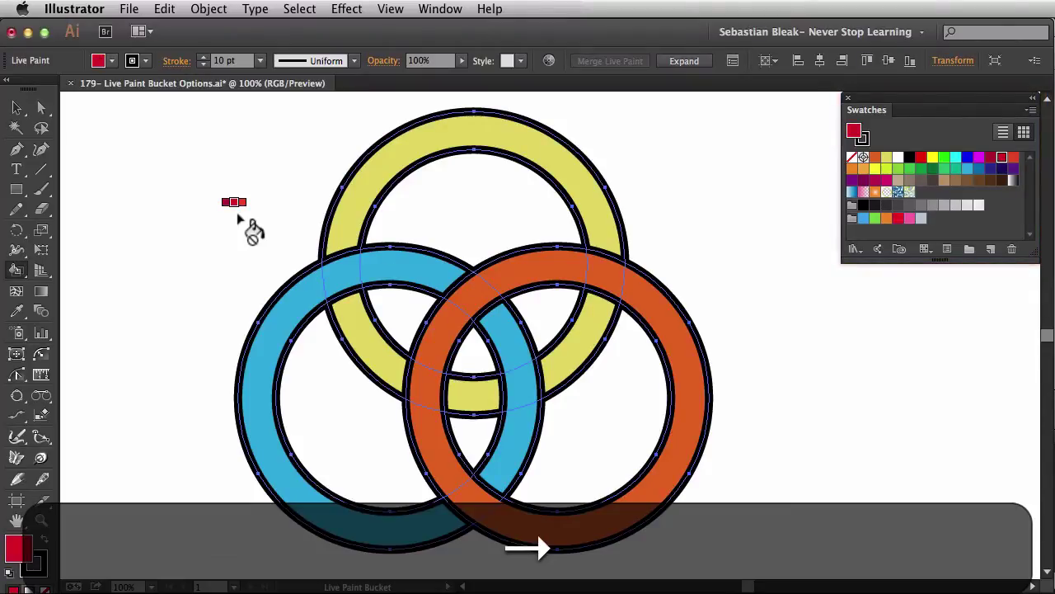
key("Right")
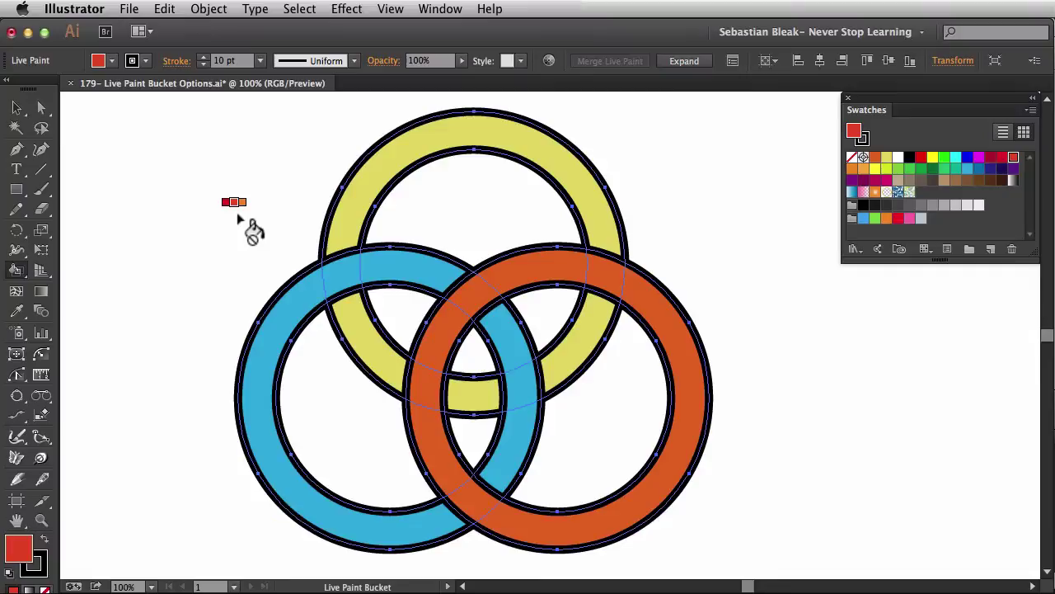
Step: Step back through the swatches, settle on red, and reopen Live Paint Bucket Options
key("Left")
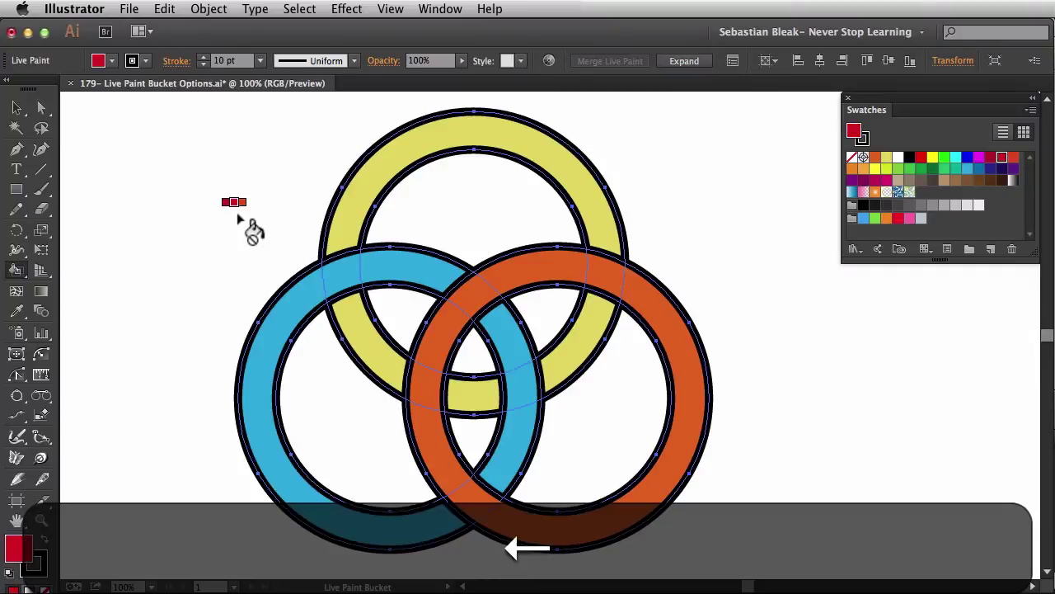
key("Left")
key("Left")
key("Left")
key("Left")
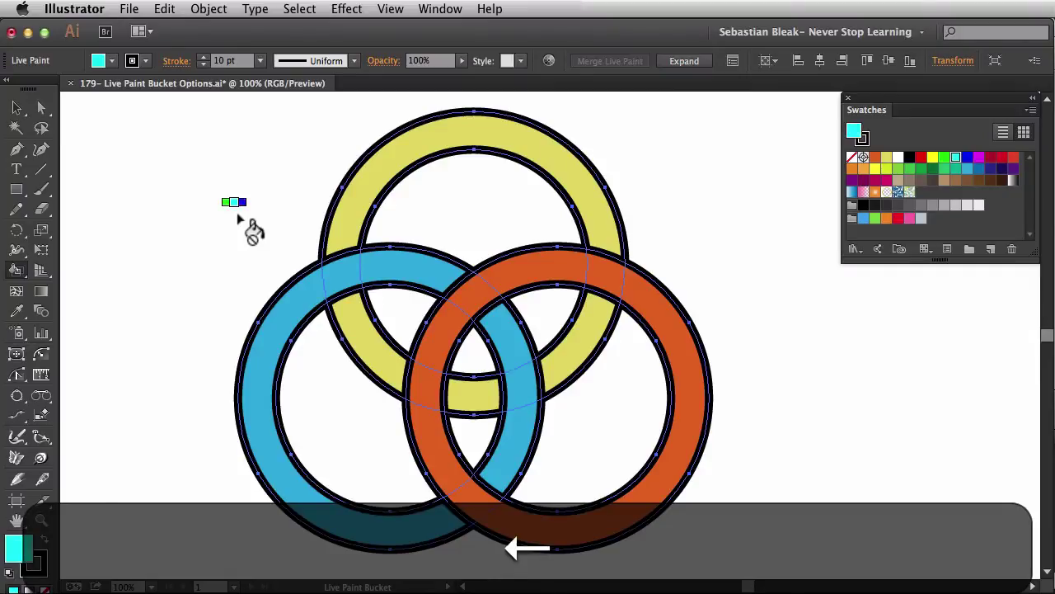
key("Left")
key("Left")
key("Left")
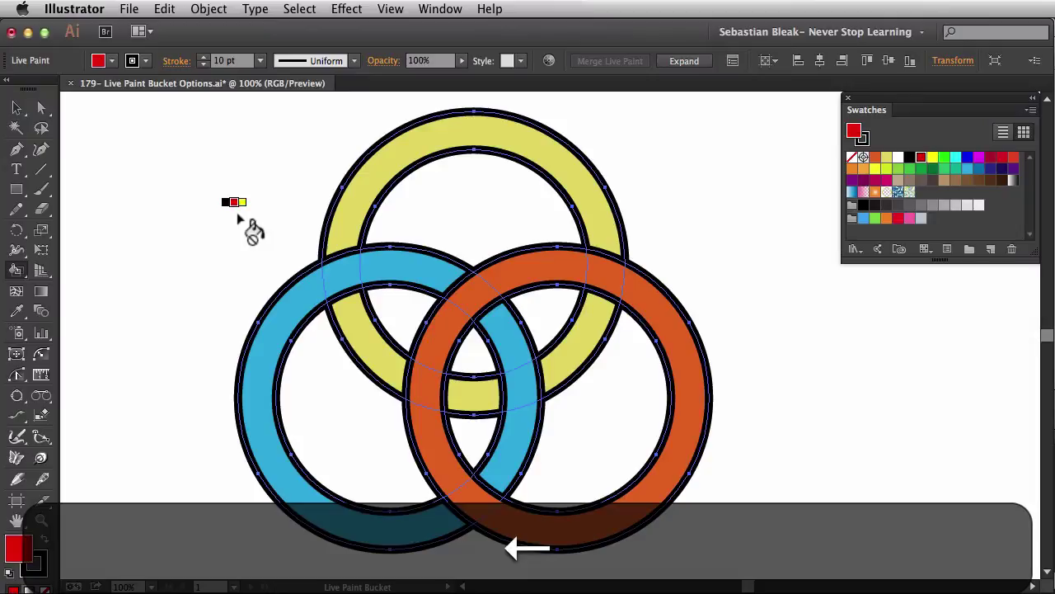
key("Left")
key("Left")
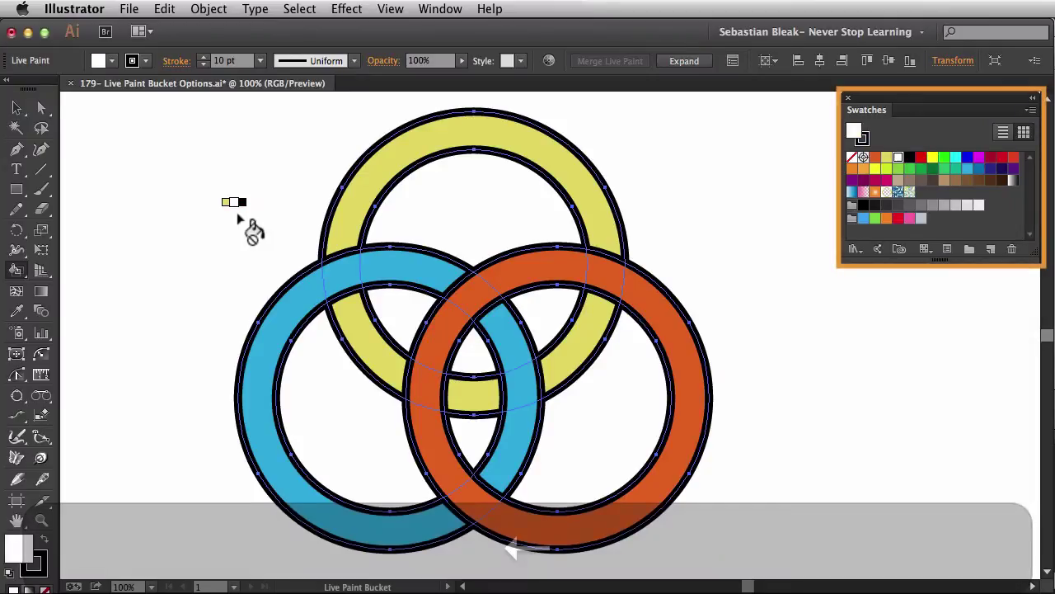
key("Up")
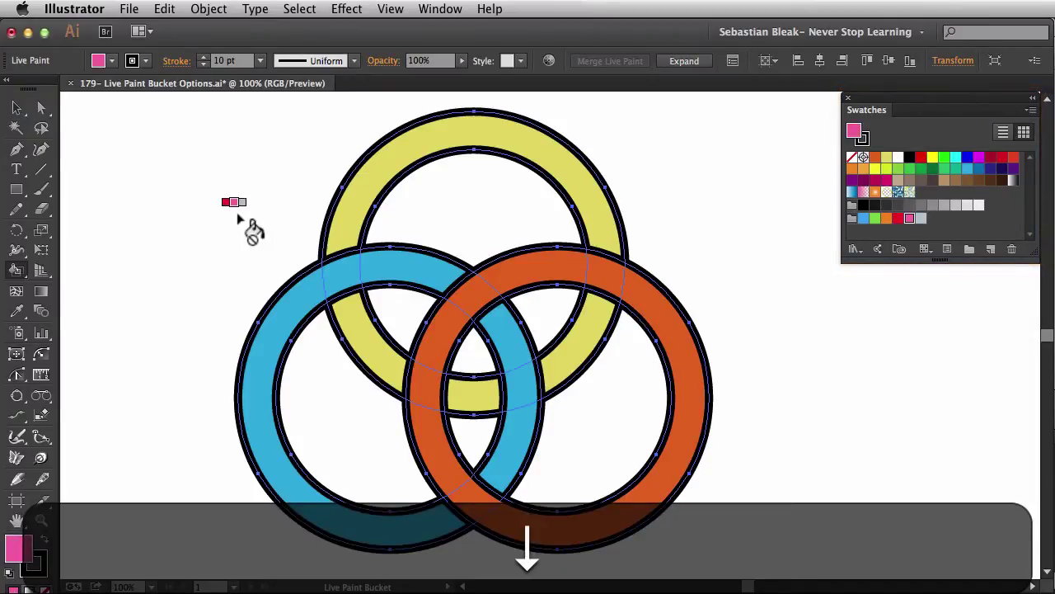
key("Up")
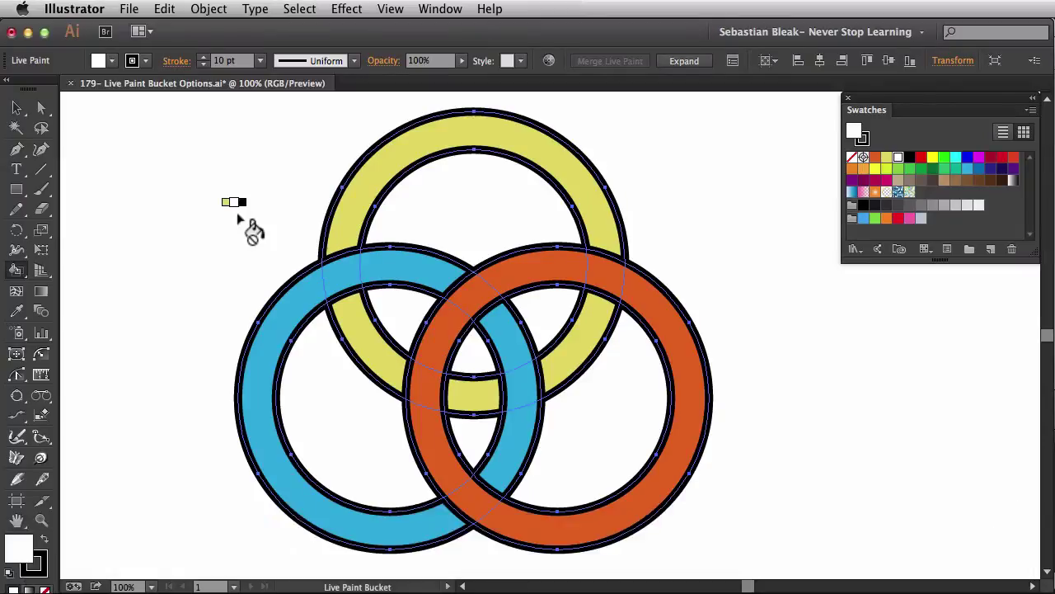
key("Right")
key("Right")
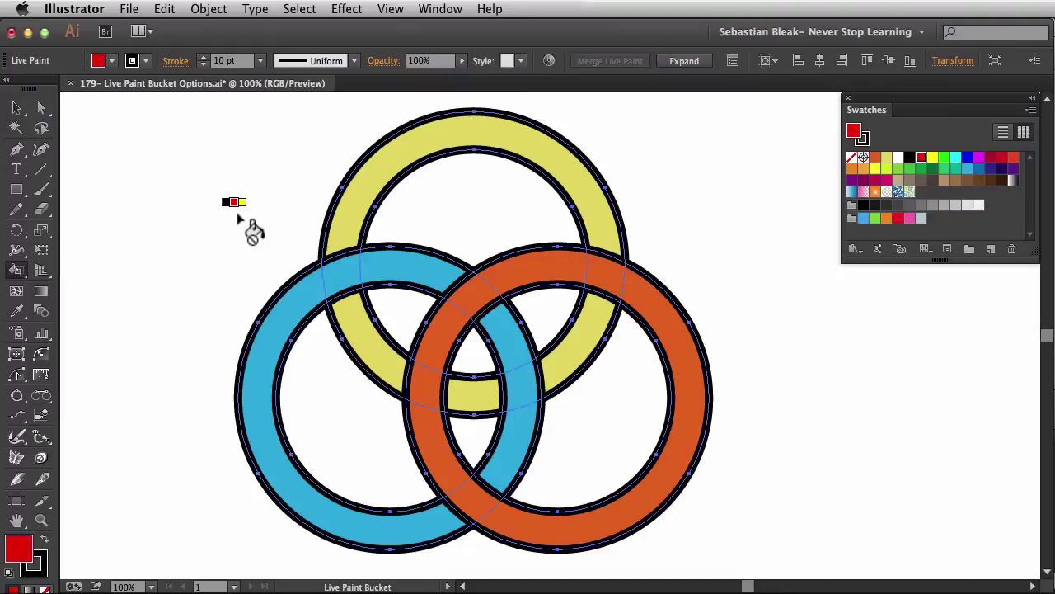
key("Return")
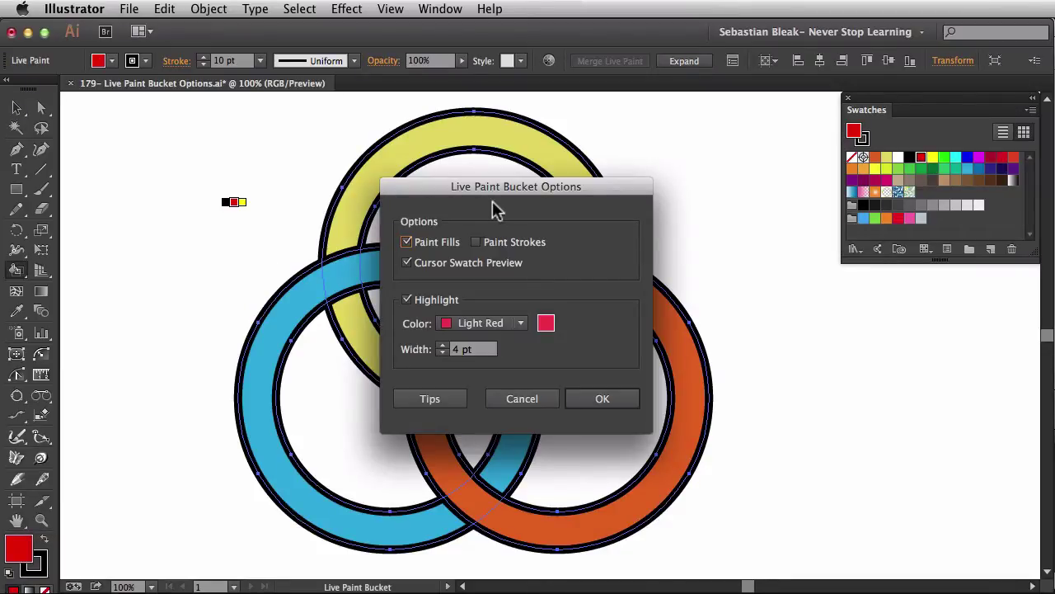
Step: Turn off Cursor Swatch Preview and apply the bucket settings
left_click(406, 263)
left_click(573, 401)
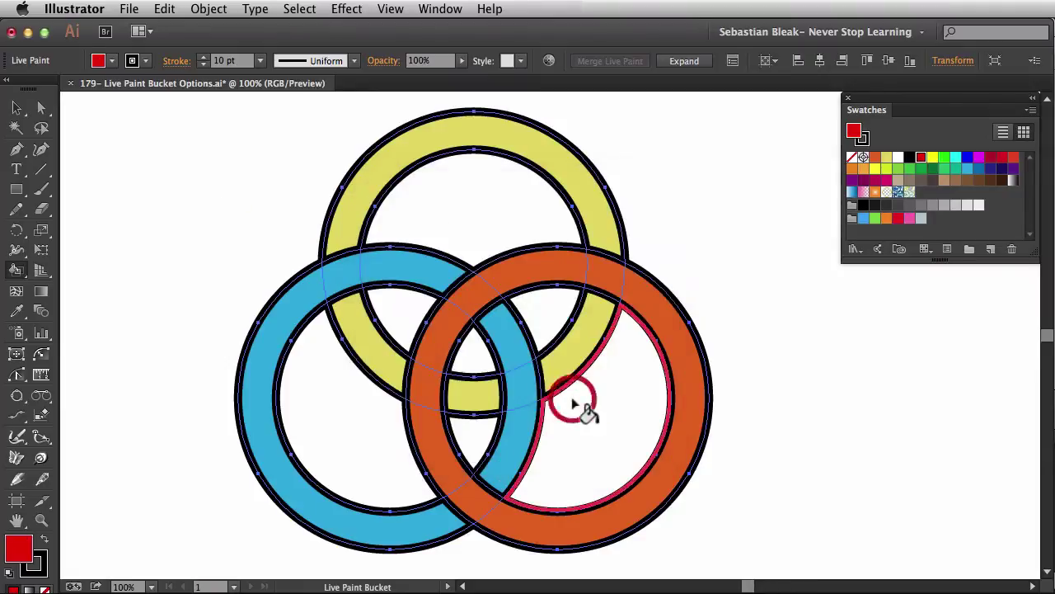
left_click(234, 206)
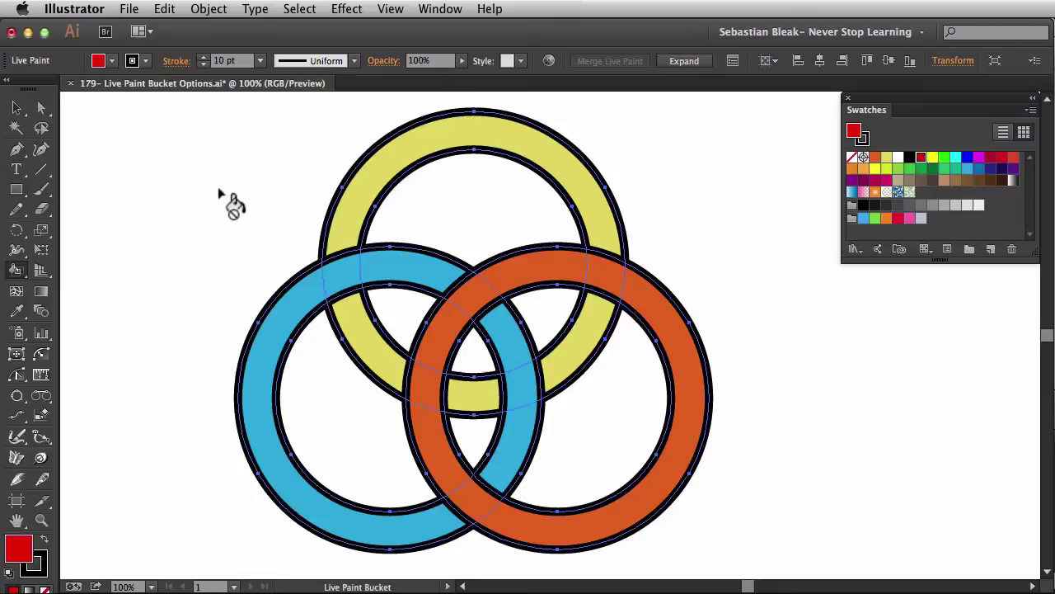
Step: Reopen the bucket options and switch Cursor Swatch Preview back on
key("Return")
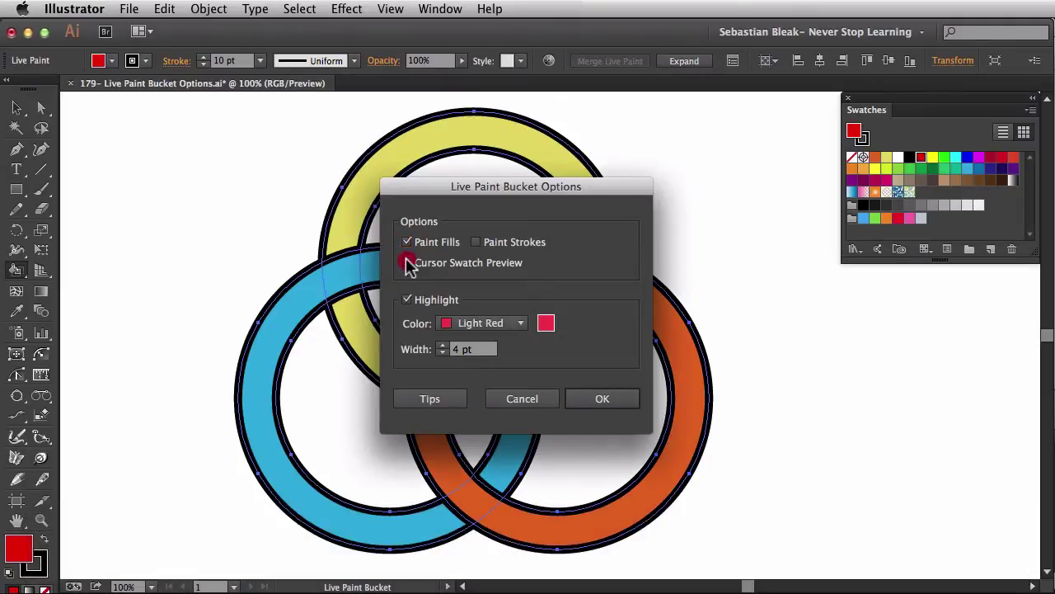
left_click(406, 262)
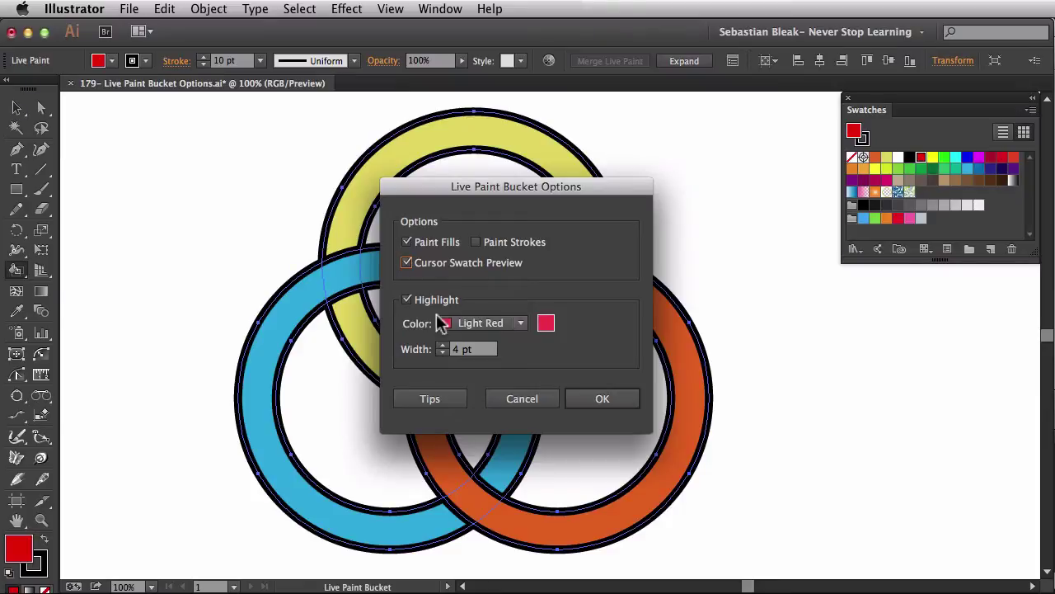
left_click(581, 399)
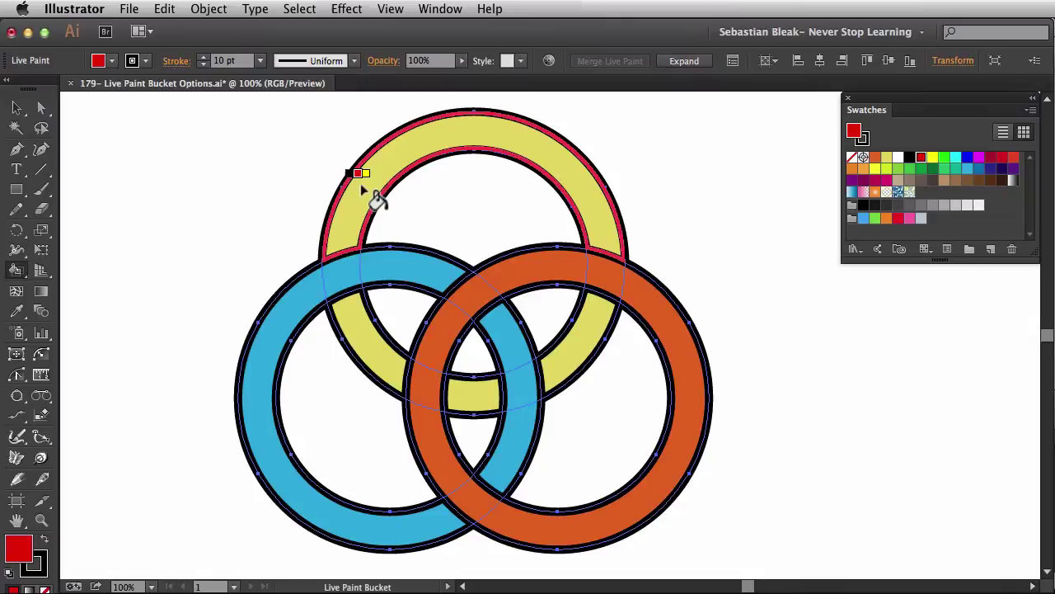
Step: Turn off the Live Paint Bucket's region highlighting and apply it
key("Return")
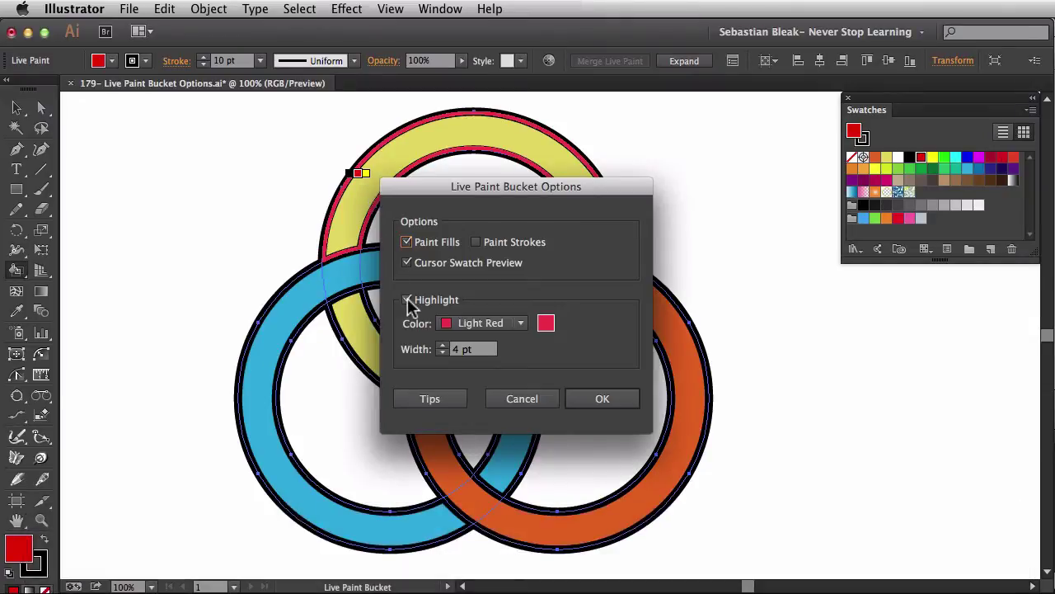
left_click(406, 300)
left_click(591, 400)
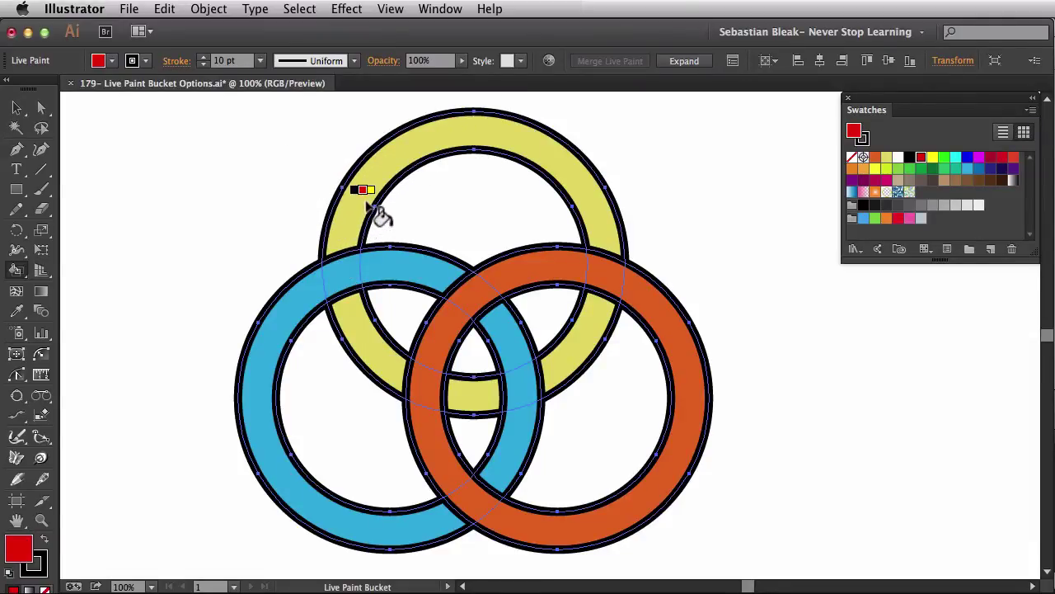
Step: Re-enable highlighting with Light Blue colour and an 8 pt width
key("Return")
left_click(422, 301)
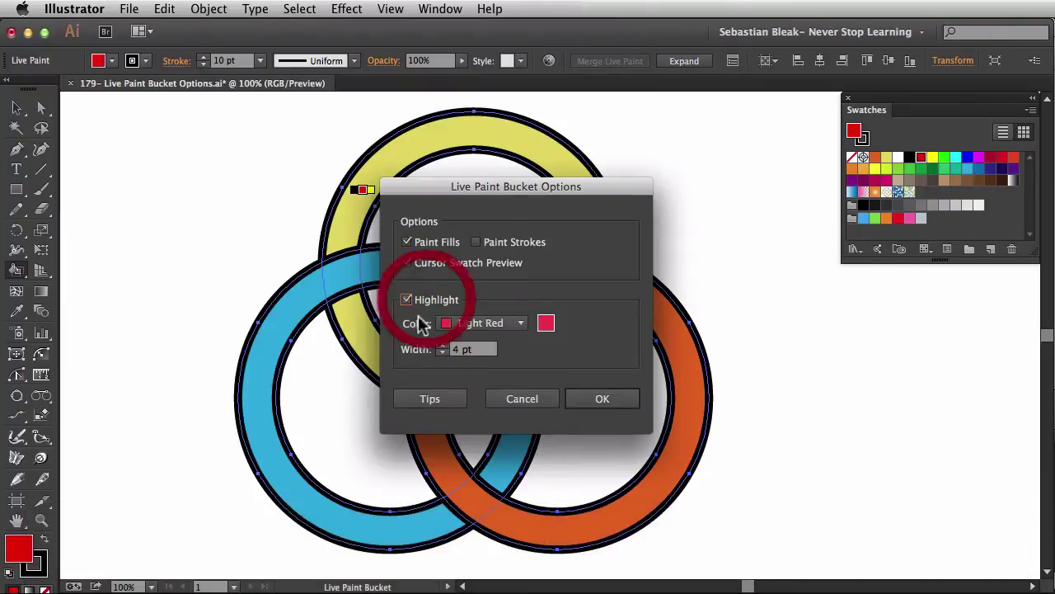
left_click(519, 322)
left_click(505, 363)
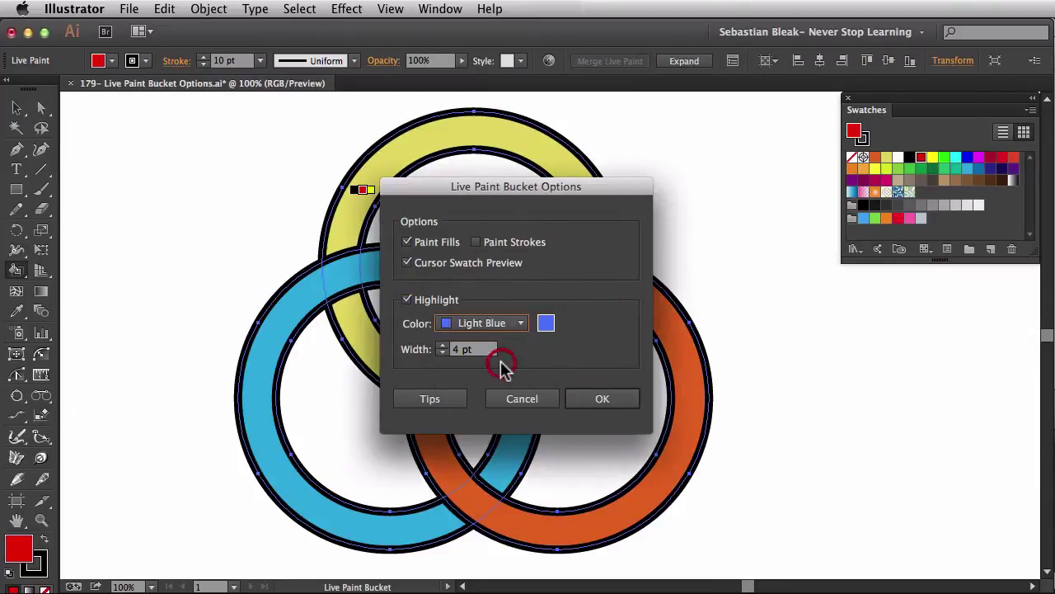
left_click(443, 348)
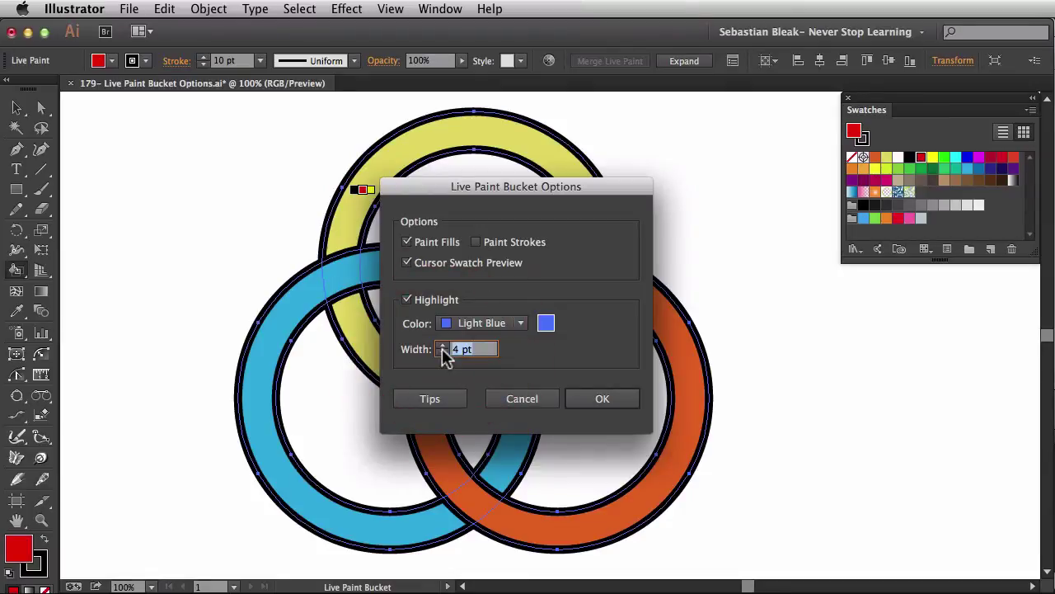
type("80")
key("BackSpace")
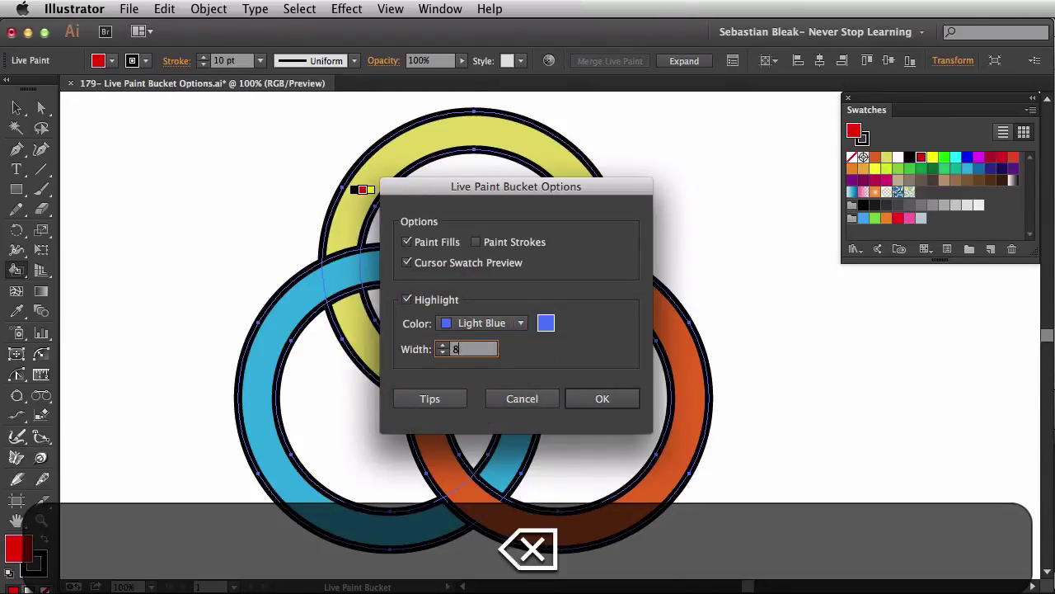
left_click(602, 399)
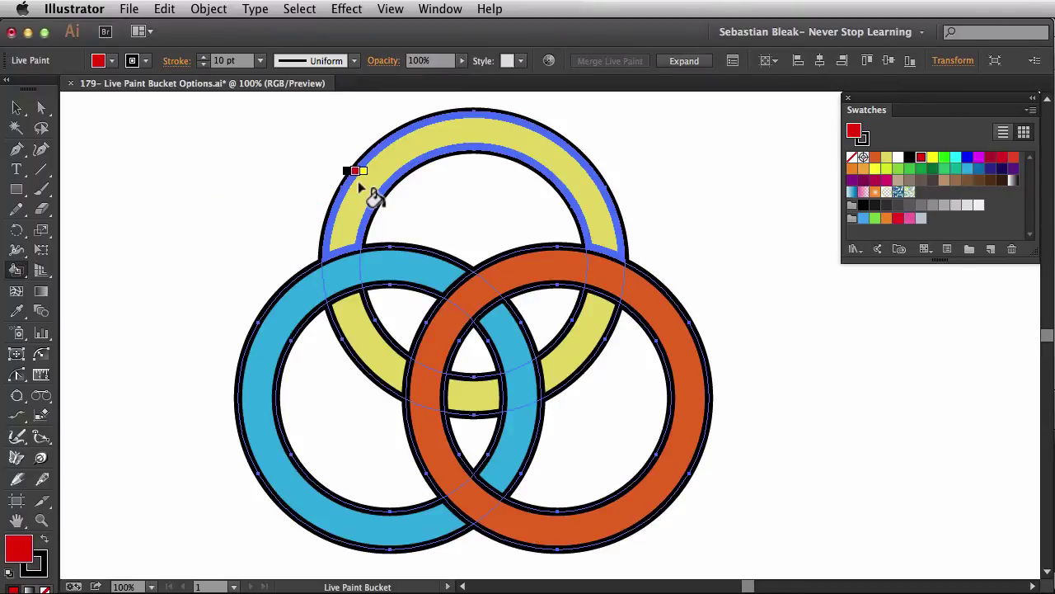
Step: Reopen Live Paint Bucket Options and set the highlight to Light Red, 4 pt wide
key("Return")
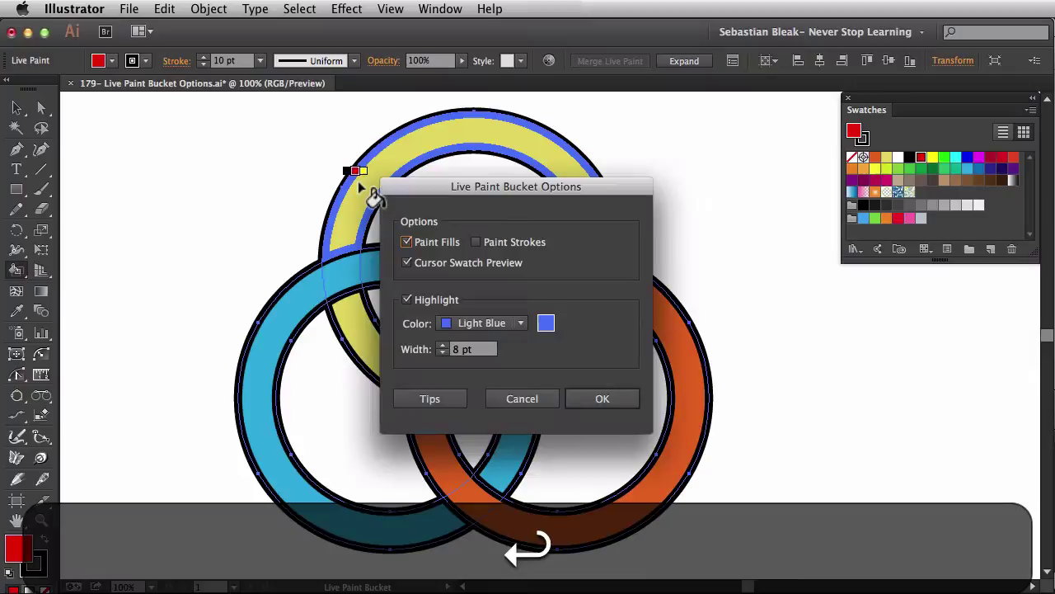
left_click(482, 322)
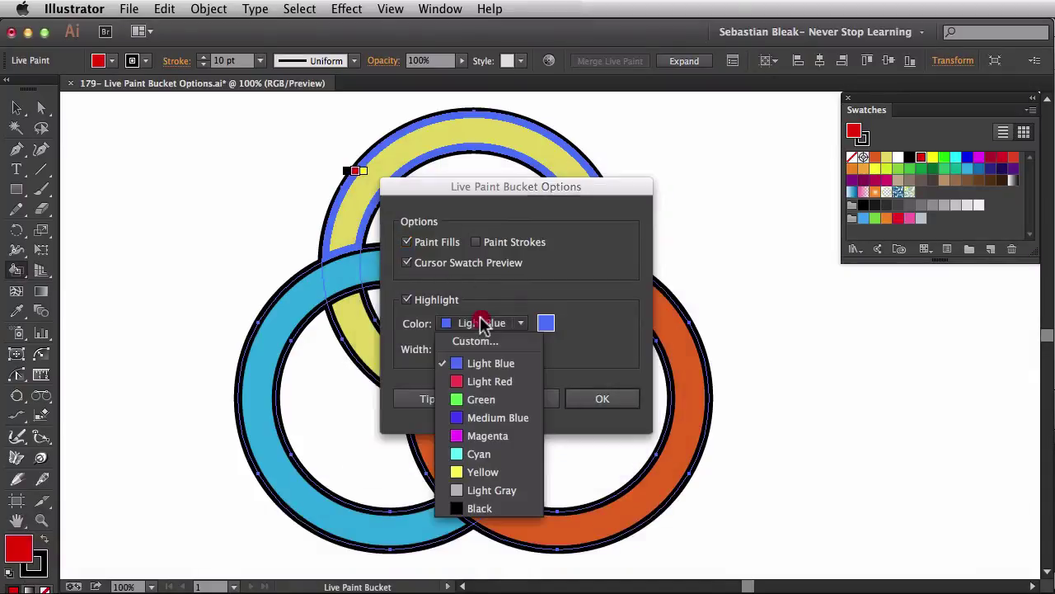
left_click(481, 381)
left_click(444, 351)
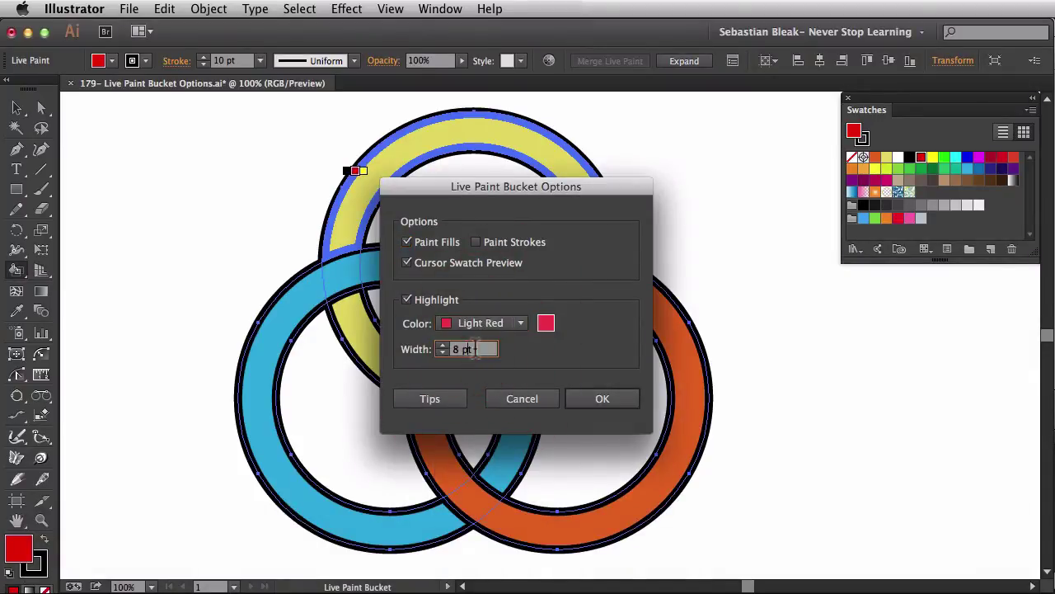
double_click(441, 351)
type("4")
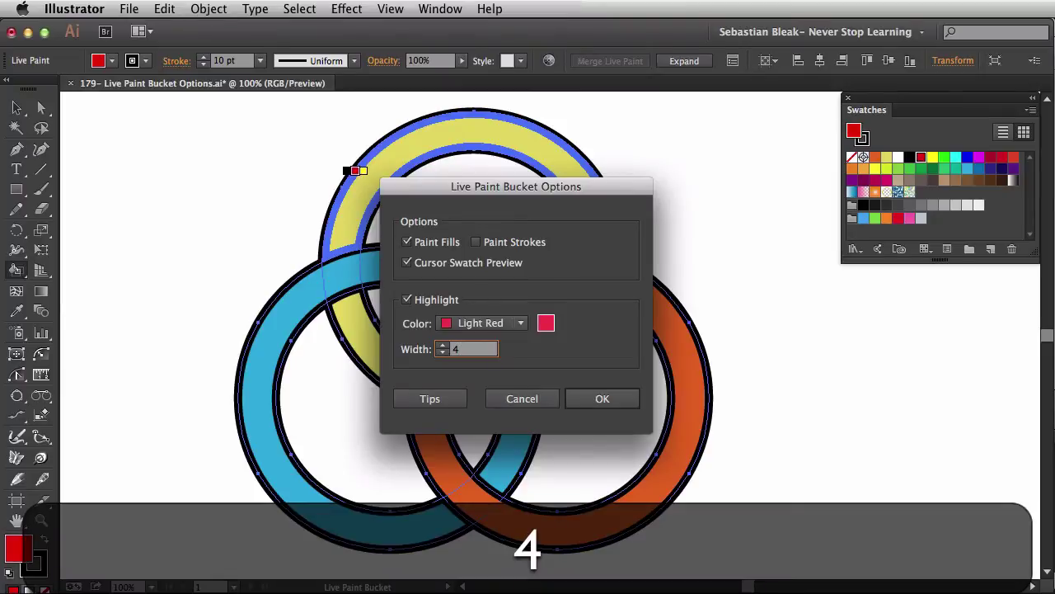
left_click(469, 381)
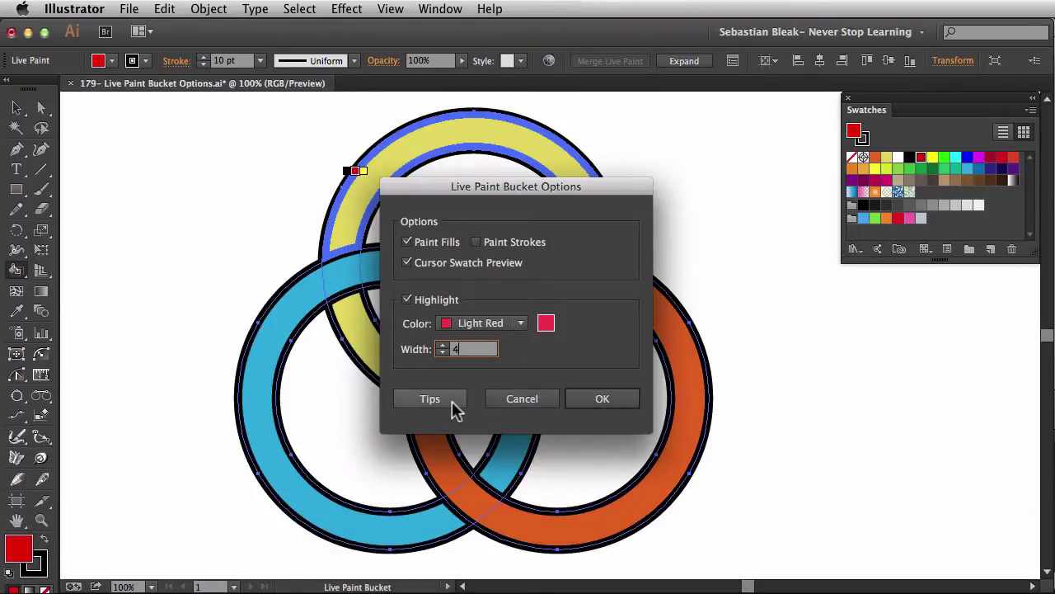
left_click(453, 402)
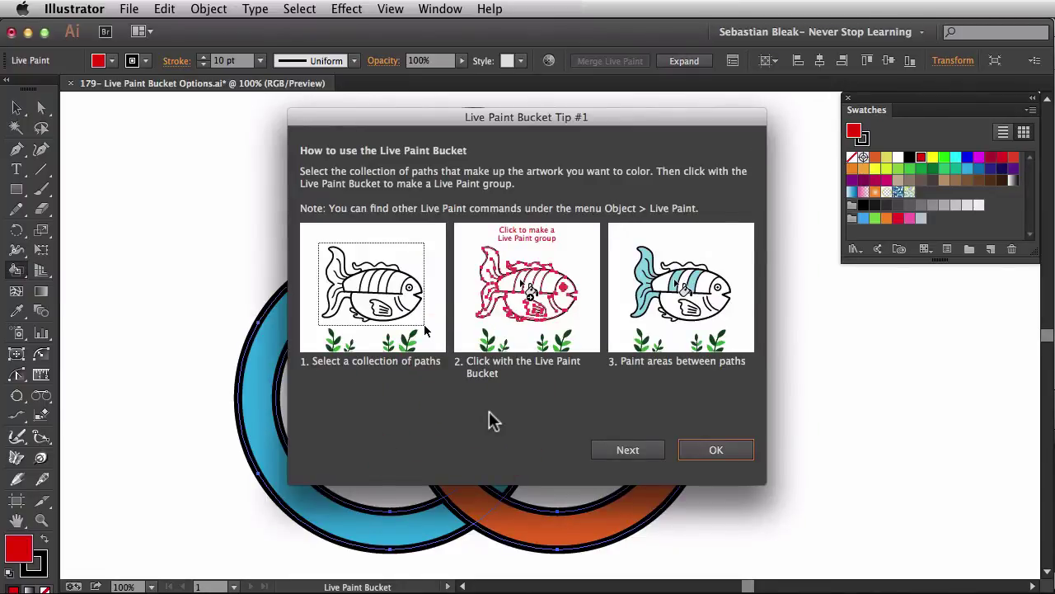
left_click(624, 449)
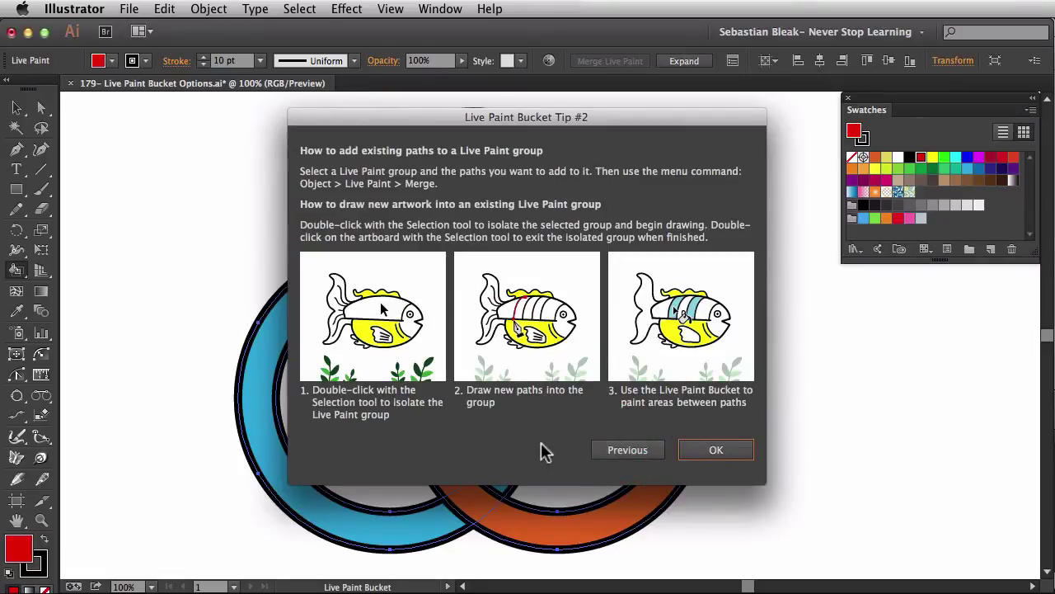
left_click(697, 450)
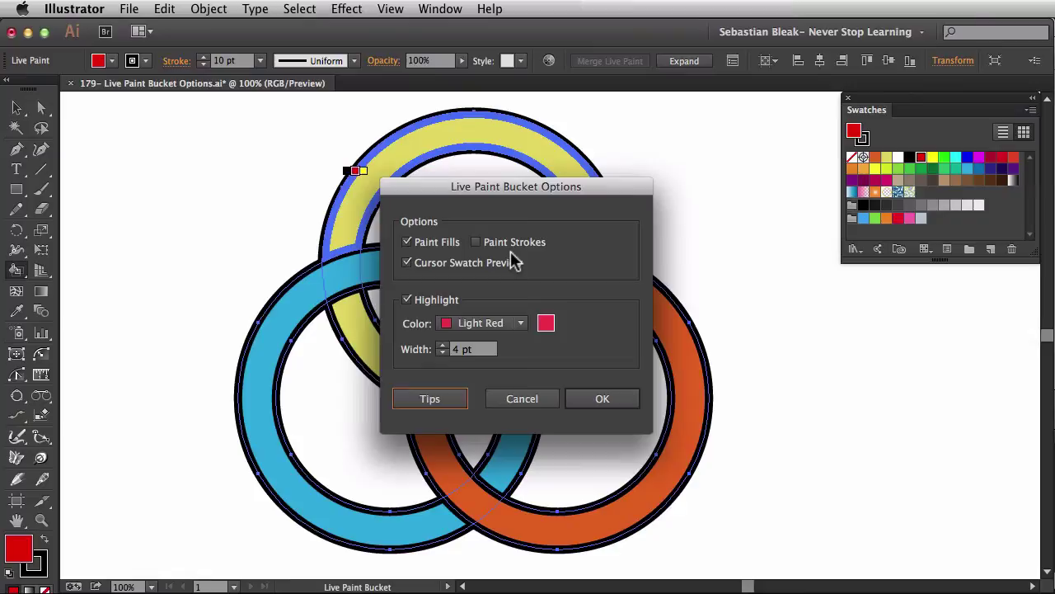
Step: Toggle the Paint Fills and Paint Strokes checkboxes until both are checked
left_click(406, 243)
left_click(477, 242)
left_click(476, 242)
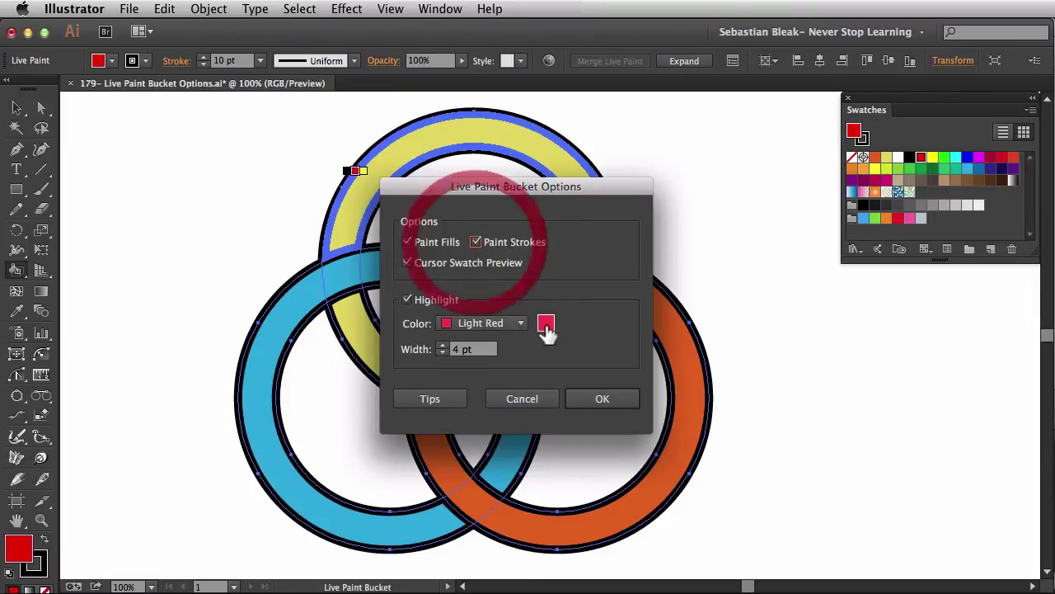
Step: Apply the settings, switch the swatch to red, and paint the top ring's outer edge red
left_click(579, 400)
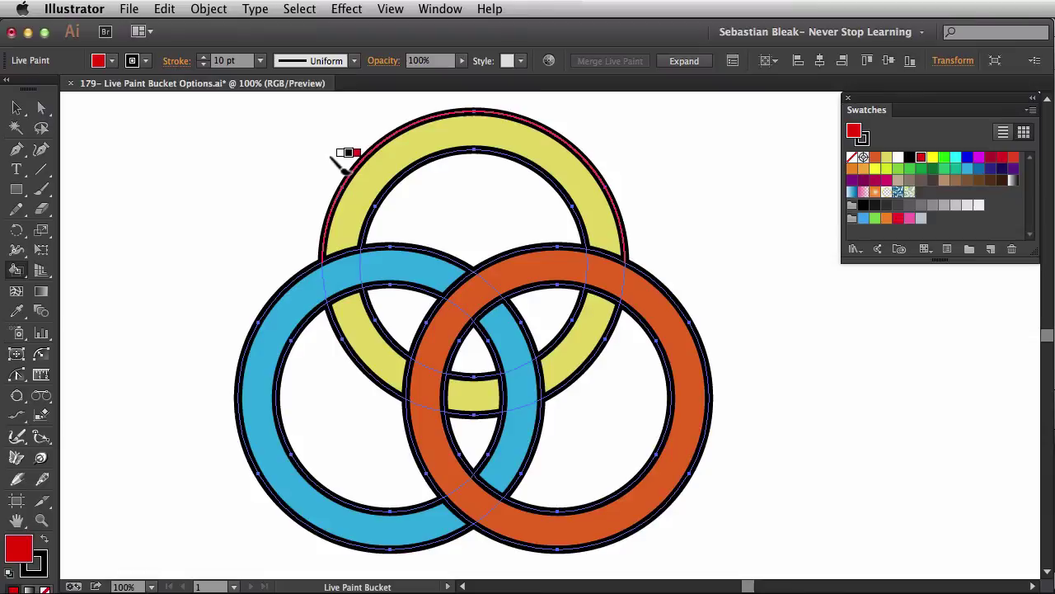
key("Right")
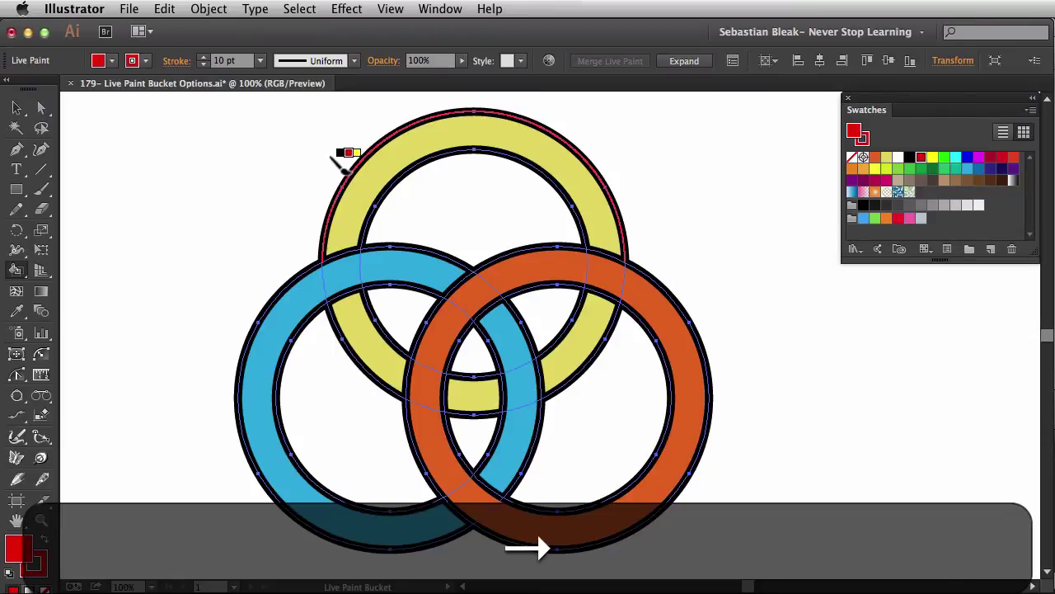
left_click(341, 161)
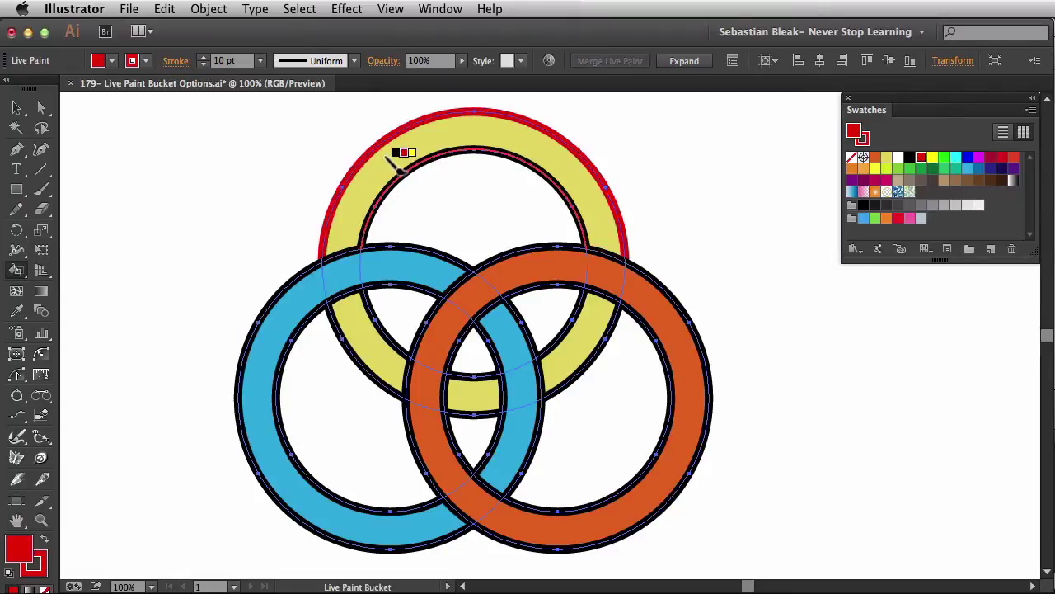
Step: Set the bucket to fills only, then Shift-paint the blue ring's outer edge red
key("Return")
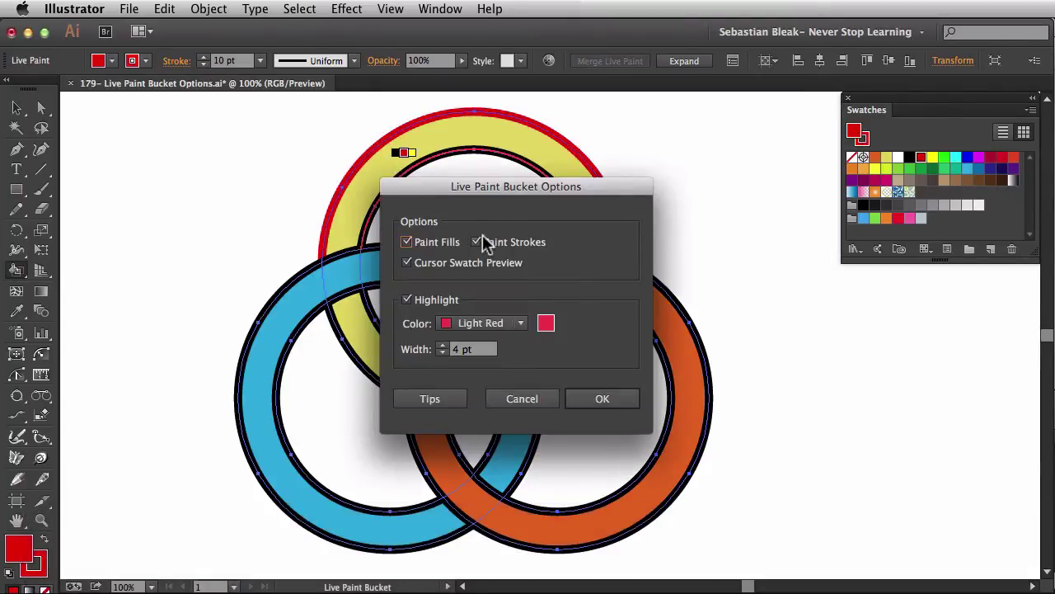
left_click(477, 241)
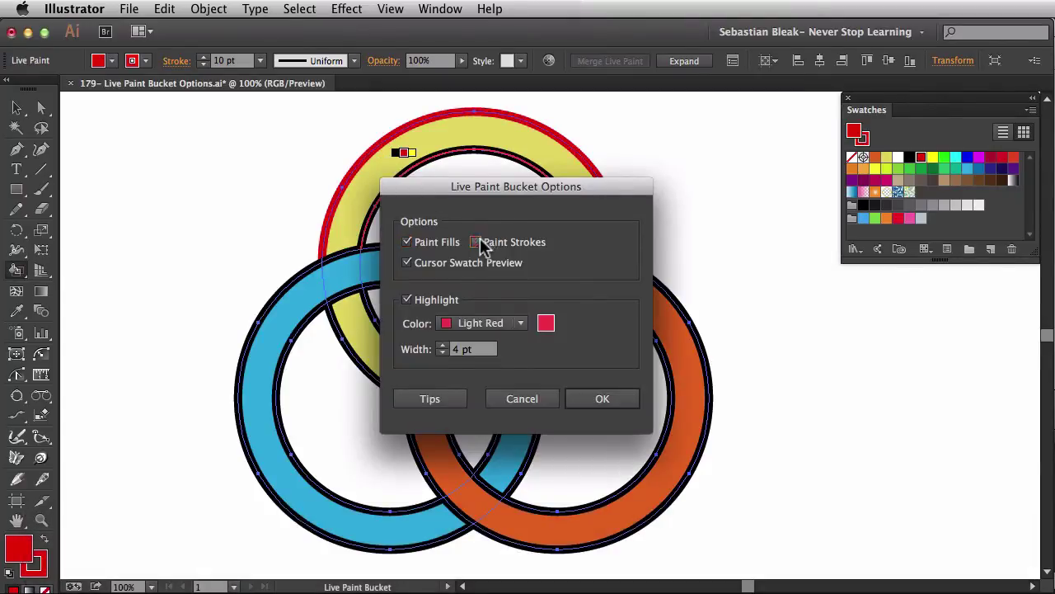
left_click(582, 398)
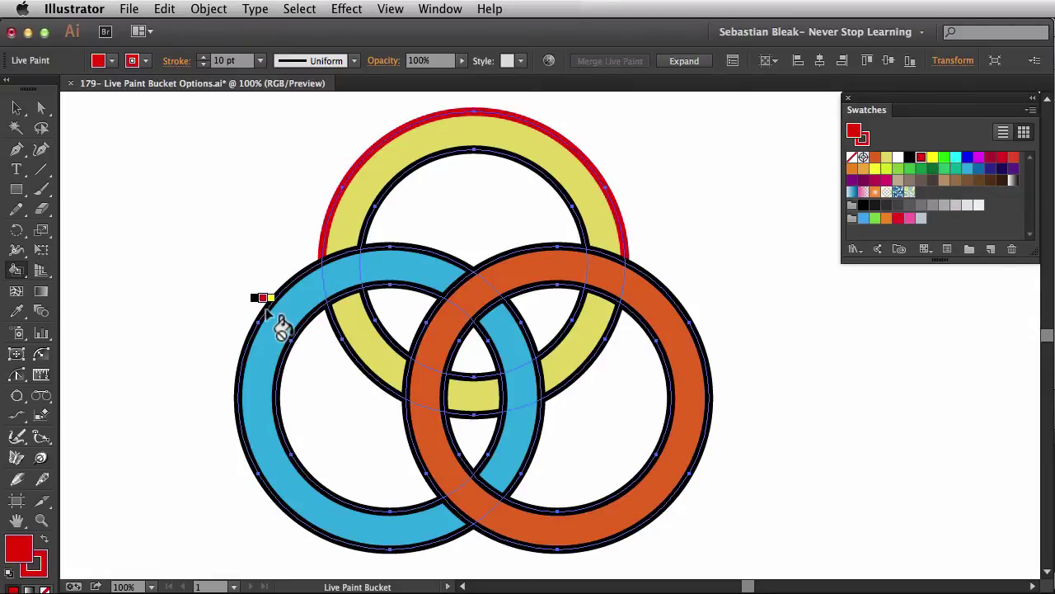
key("shift")
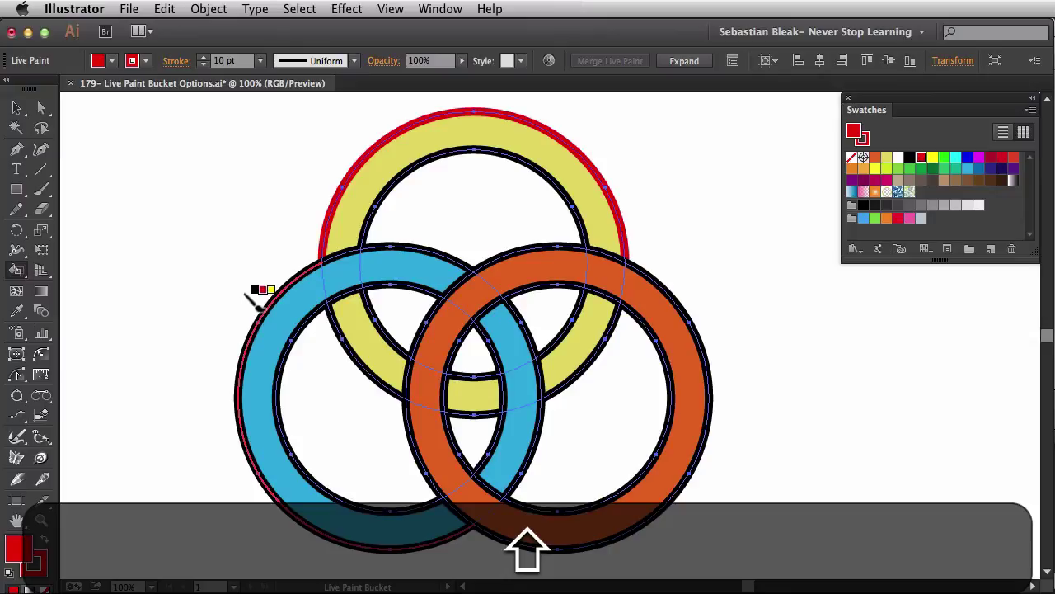
left_click(261, 301)
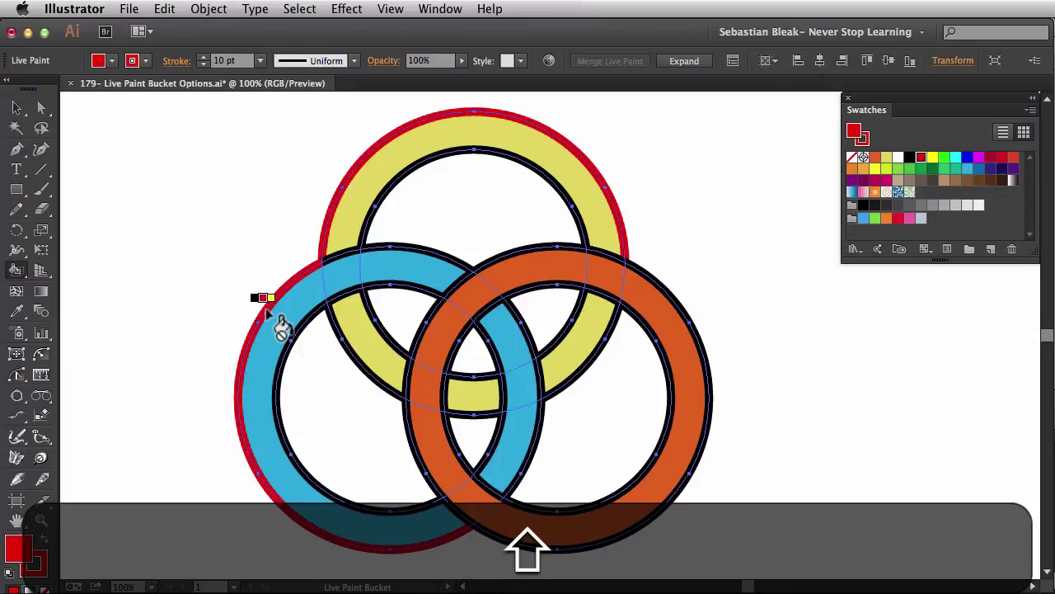
Step: Set the bucket to strokes only, then Shift-fill the orange ring's right section with yellow
key("Return")
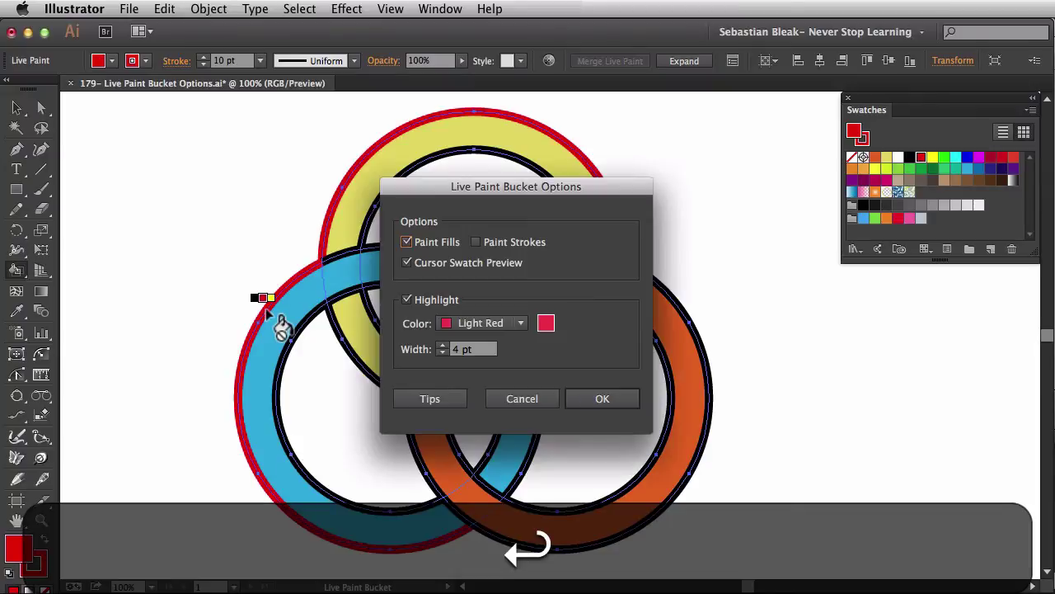
left_click(406, 242)
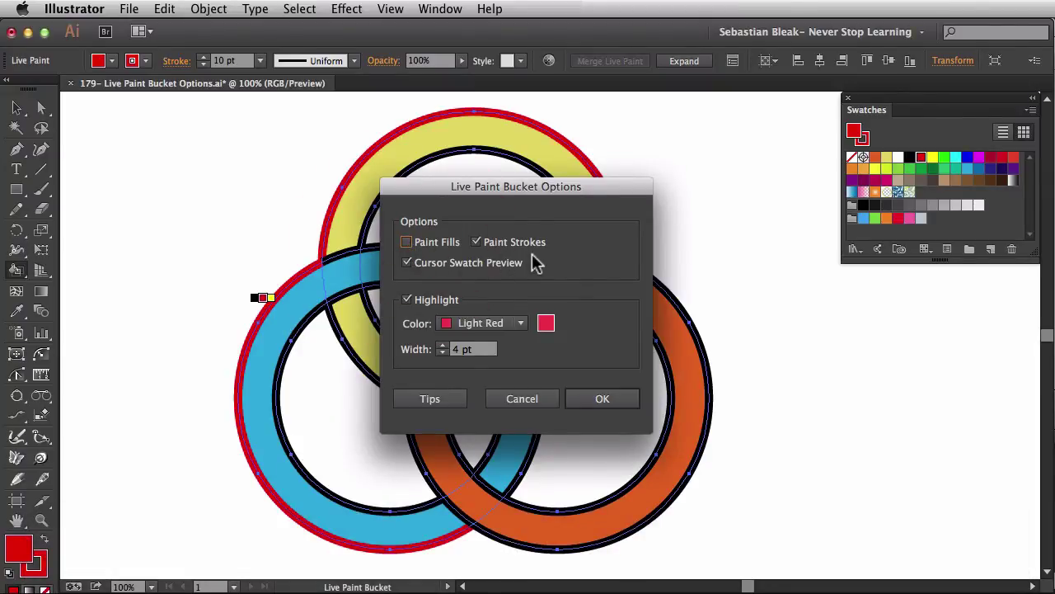
left_click(600, 402)
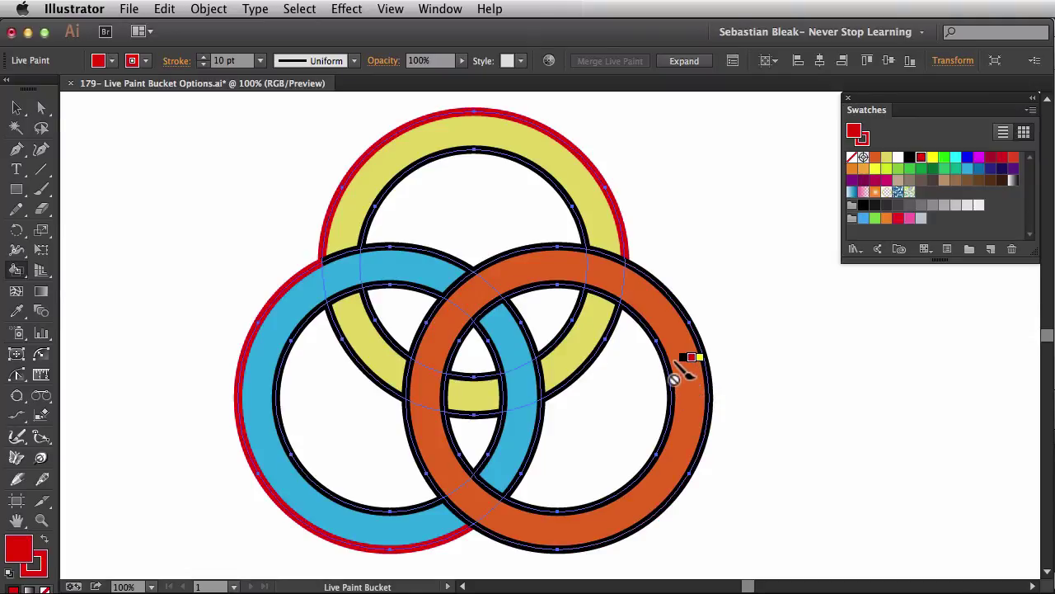
key("shift")
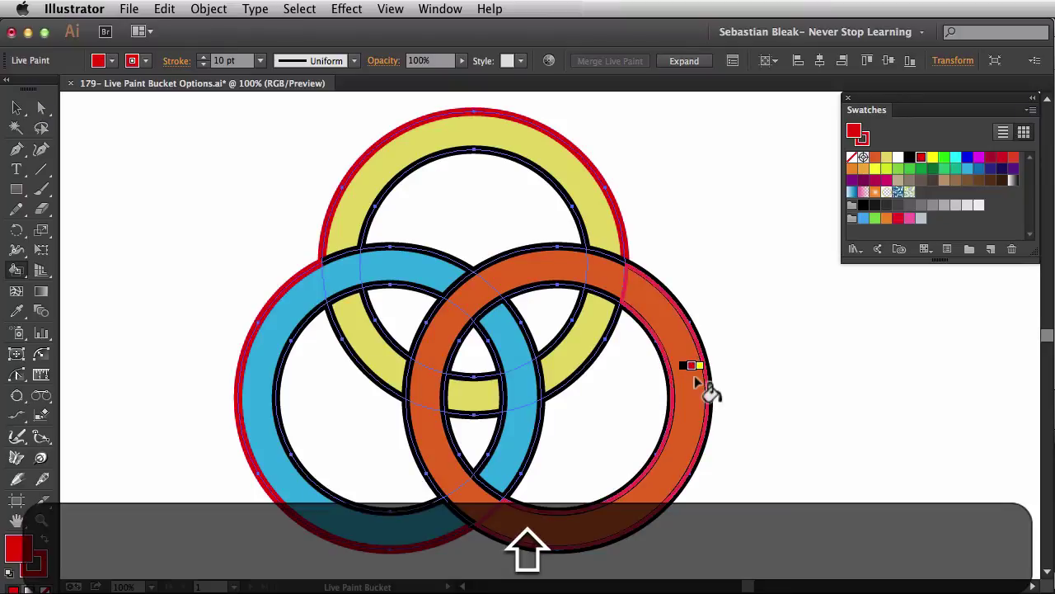
key("shift+Right")
left_click(694, 376, "shift")
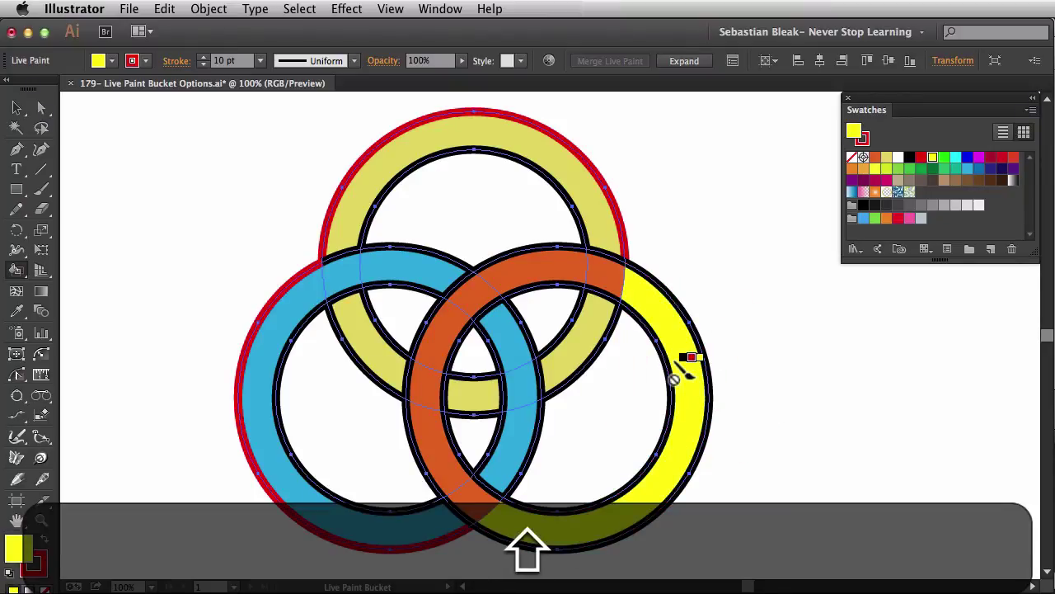
Step: Set the Live Paint Bucket options to Paint Fills on and Paint Strokes off
key("Return")
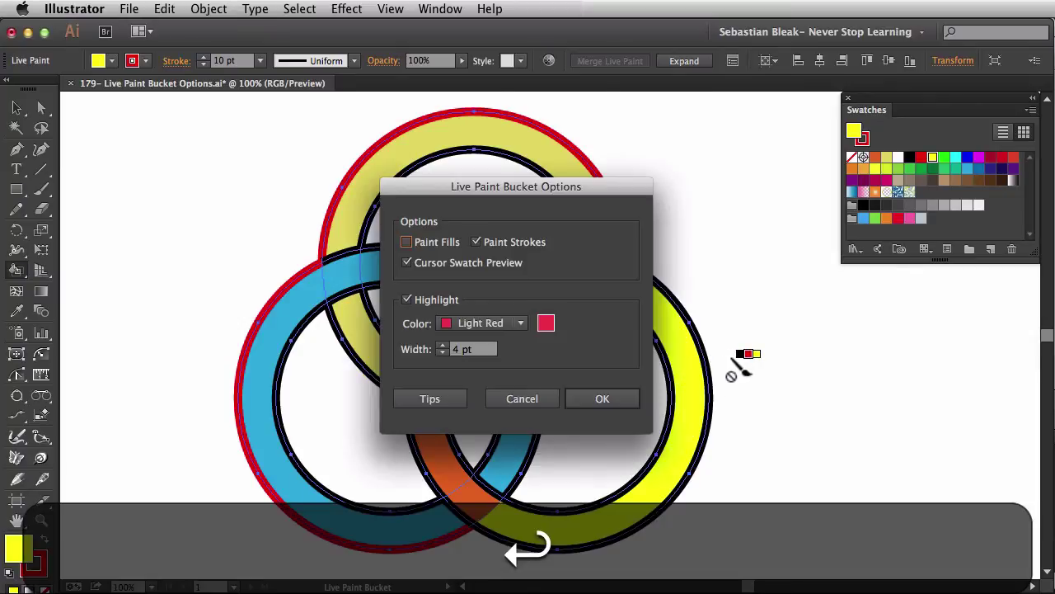
left_click(477, 241)
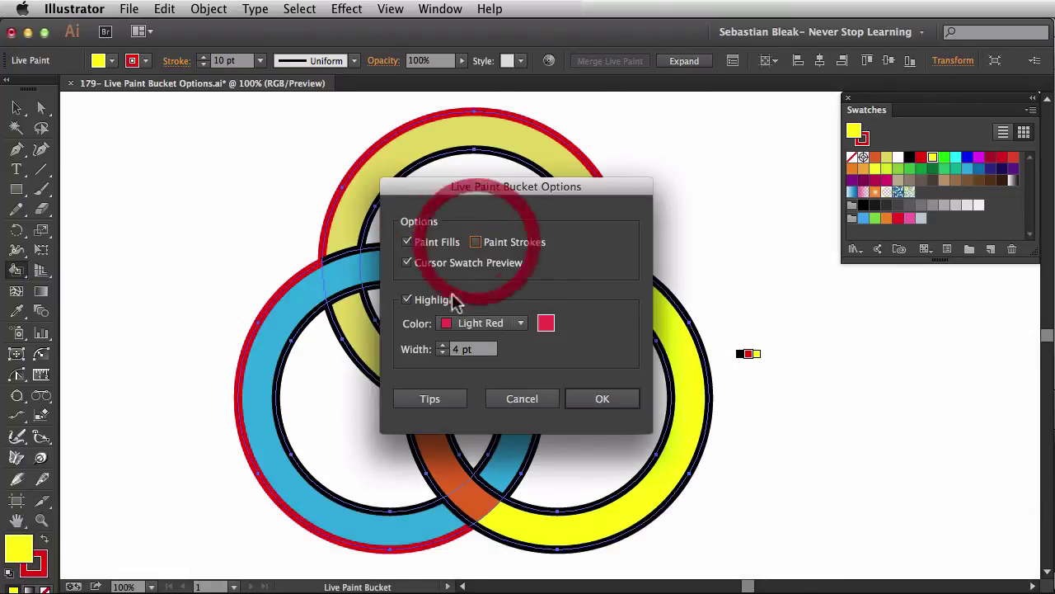